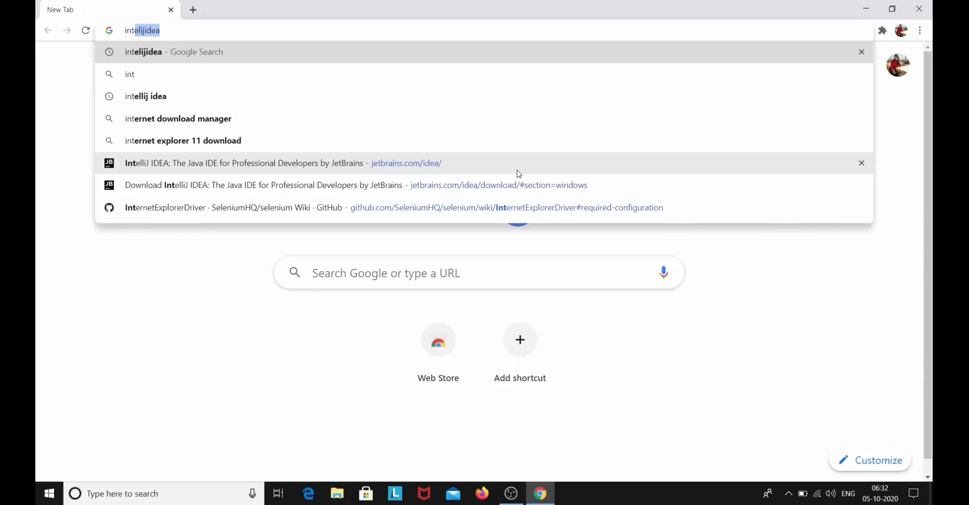
Step: Search the web for "intelijidea" and open the JetBrains IntelliJ IDEA page from the results
{"action": "key", "text": "Return"}
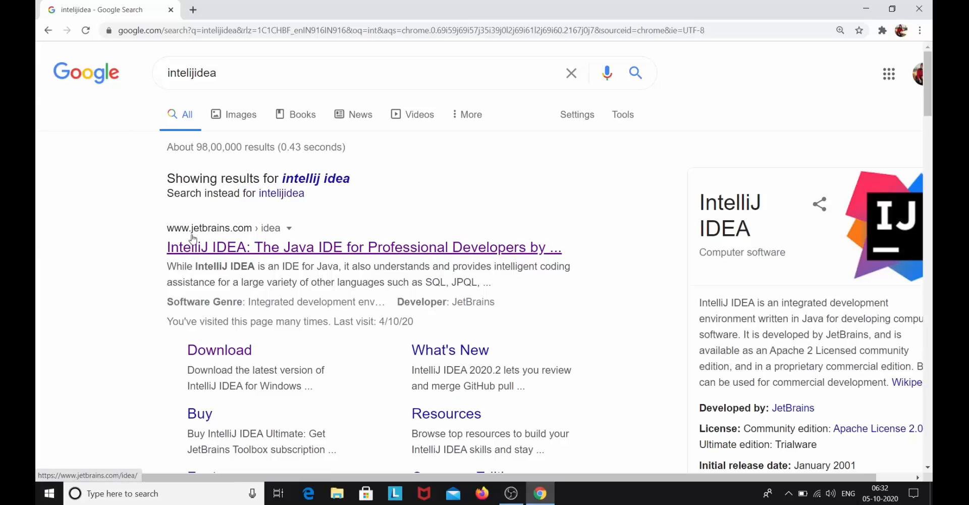
{"action": "left_click", "coordinate": [249, 232]}
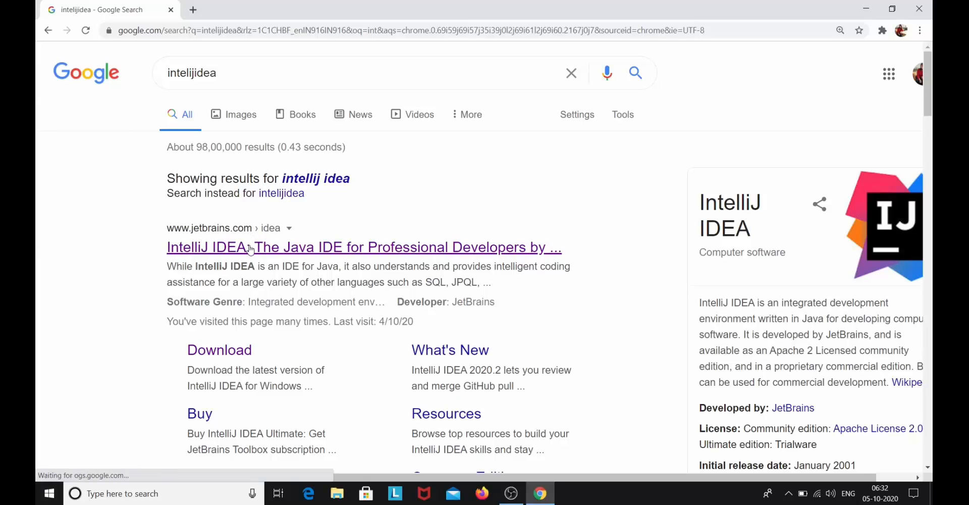
{"action": "left_click", "coordinate": [251, 247]}
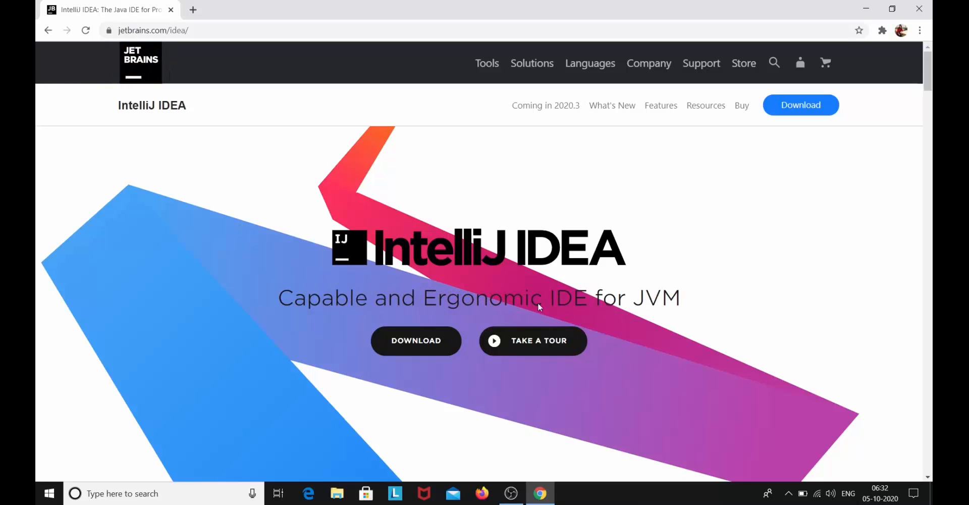
Step: Look through the IntelliJ IDEA page for its built-in tools, JVM languages and supported frameworks
{"action": "scroll", "coordinate": [565, 311], "scroll_direction": "down", "scroll_amount": 2}
{"action": "scroll", "coordinate": [564, 311], "scroll_direction": "down", "scroll_amount": 20}
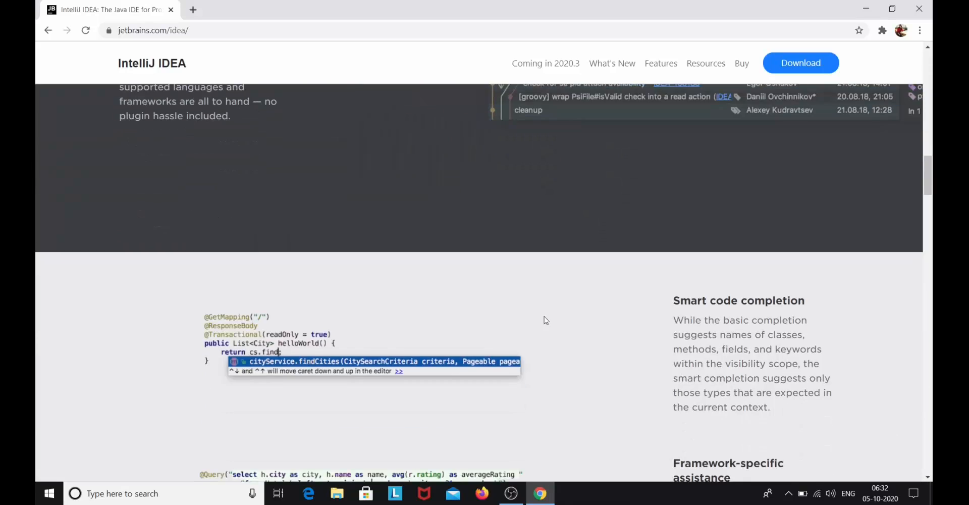
{"action": "scroll", "coordinate": [487, 331], "scroll_direction": "down", "scroll_amount": 10}
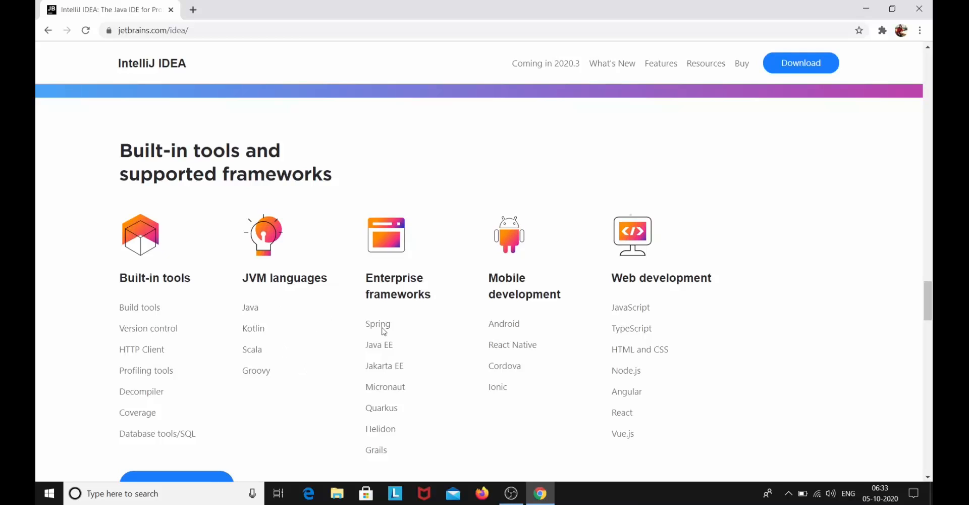
{"action": "scroll", "coordinate": [404, 302], "scroll_direction": "down", "scroll_amount": 2}
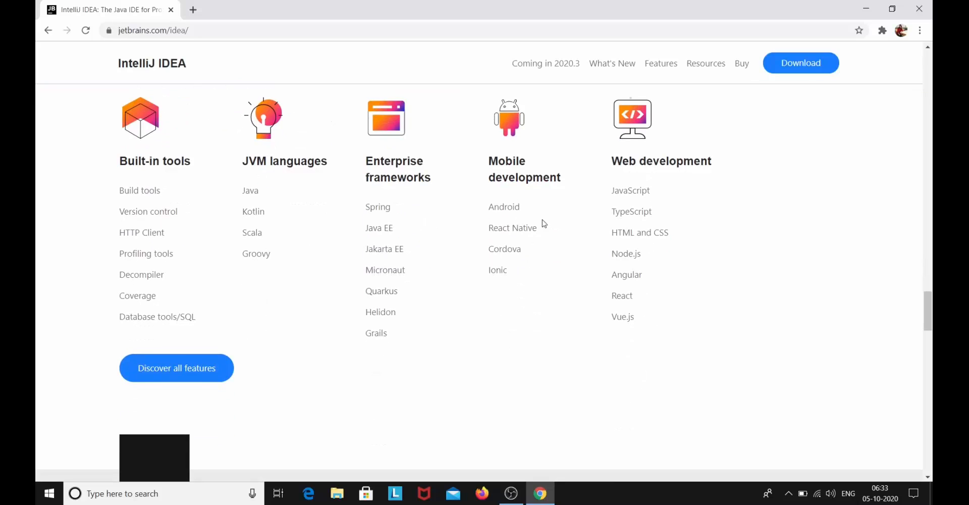
{"action": "scroll", "coordinate": [528, 200], "scroll_direction": "up", "scroll_amount": 1}
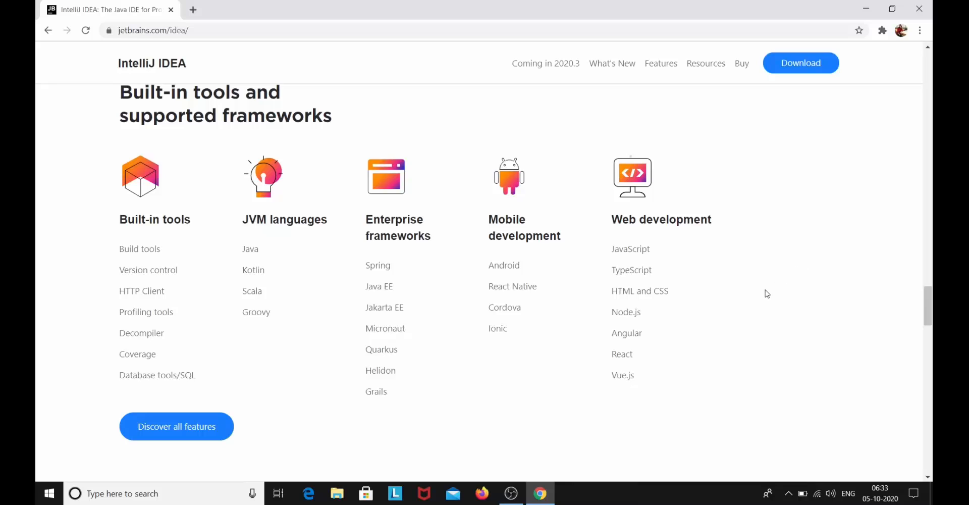
Step: Search the web for "jdk download" in a new browser tab
{"action": "left_click", "coordinate": [193, 10]}
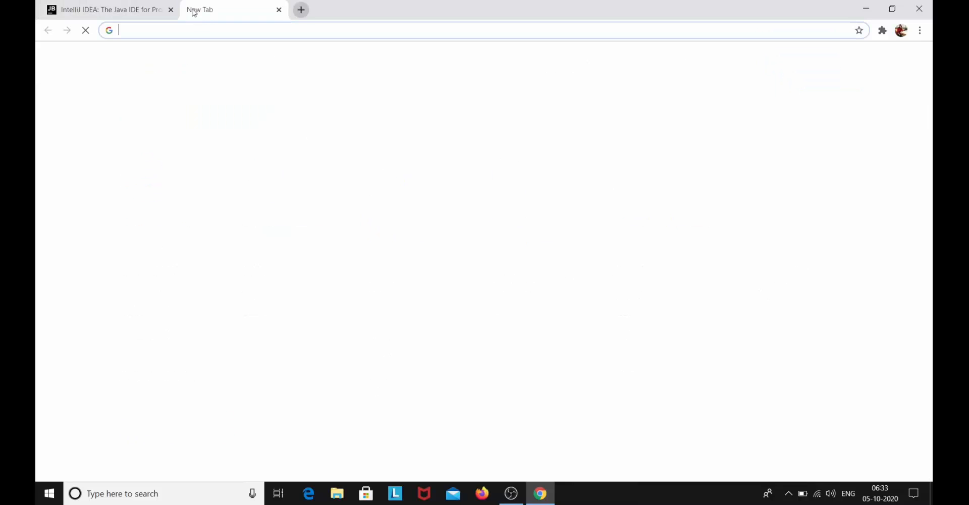
{"action": "left_click", "coordinate": [323, 33]}
{"action": "type", "text": "jdk download"}
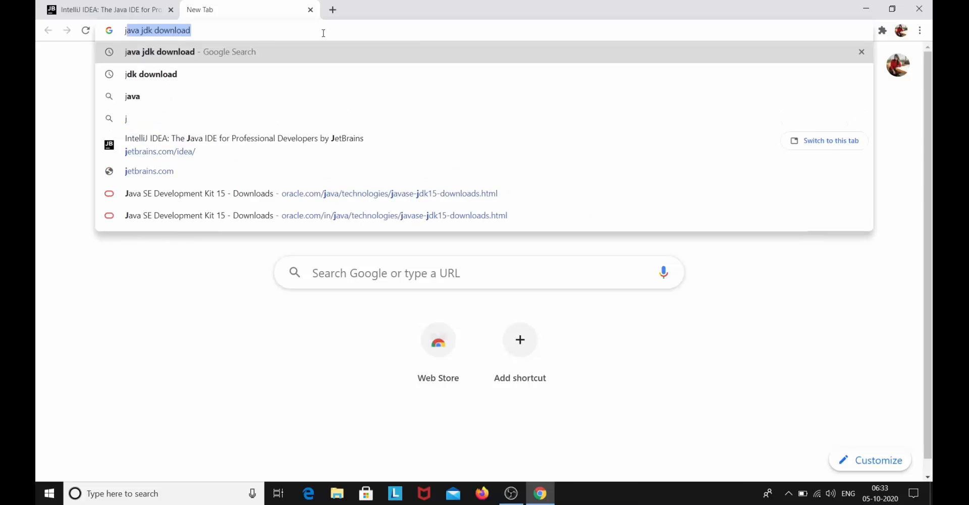
{"action": "key", "text": "Return"}
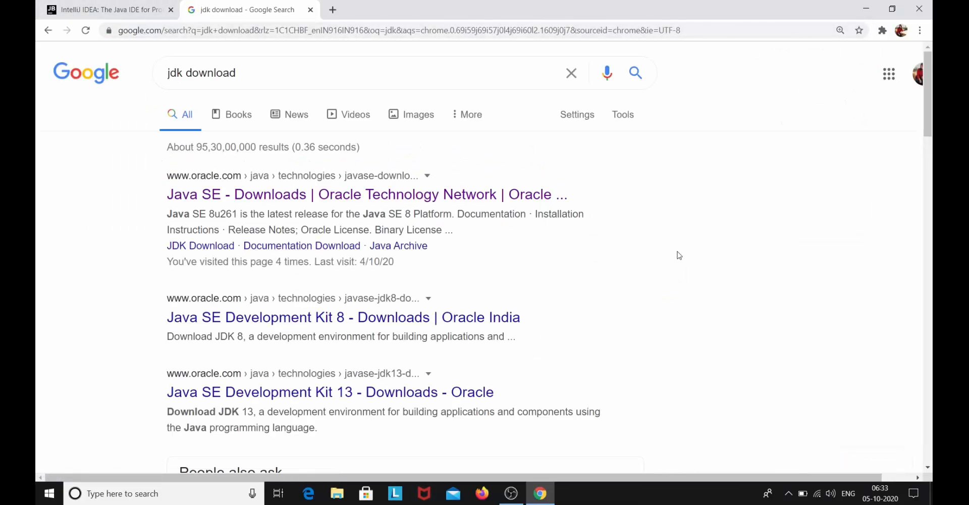
Step: Check for an installed Java by running java -version in Command Prompt, and close the window
{"action": "left_click", "coordinate": [92, 492]}
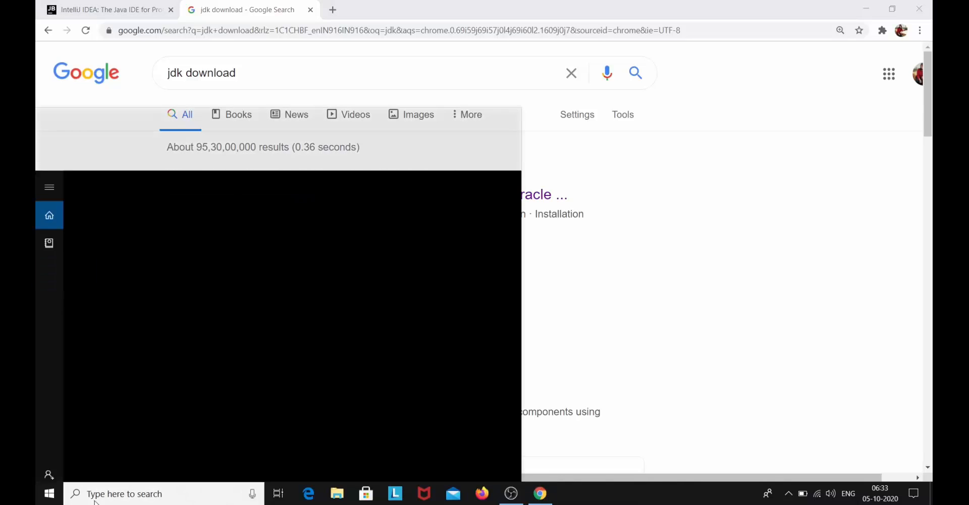
{"action": "type", "text": "cmd"}
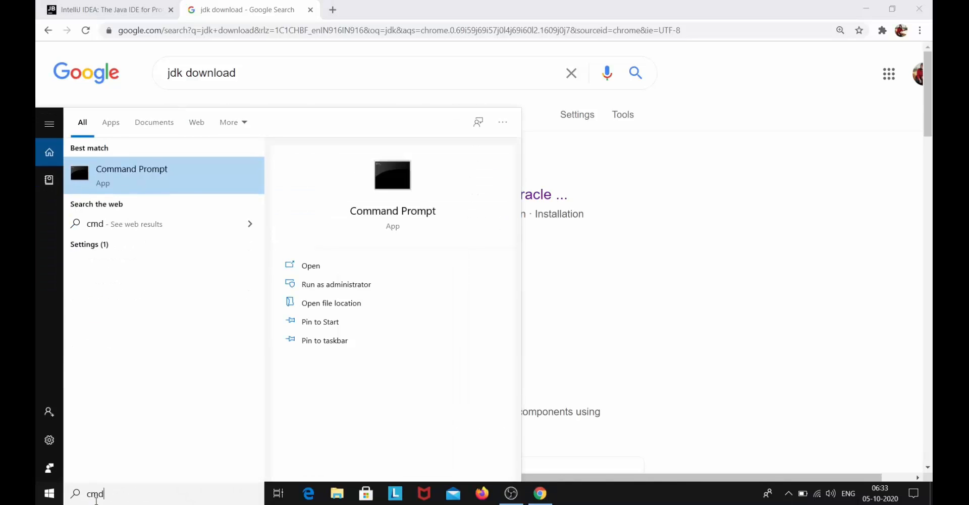
{"action": "key", "text": "Return"}
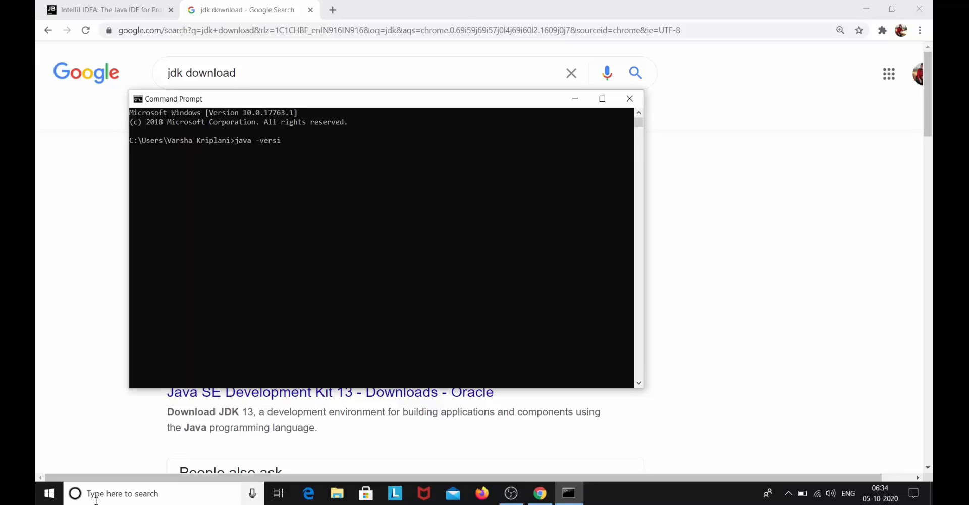
{"action": "key", "text": "Return"}
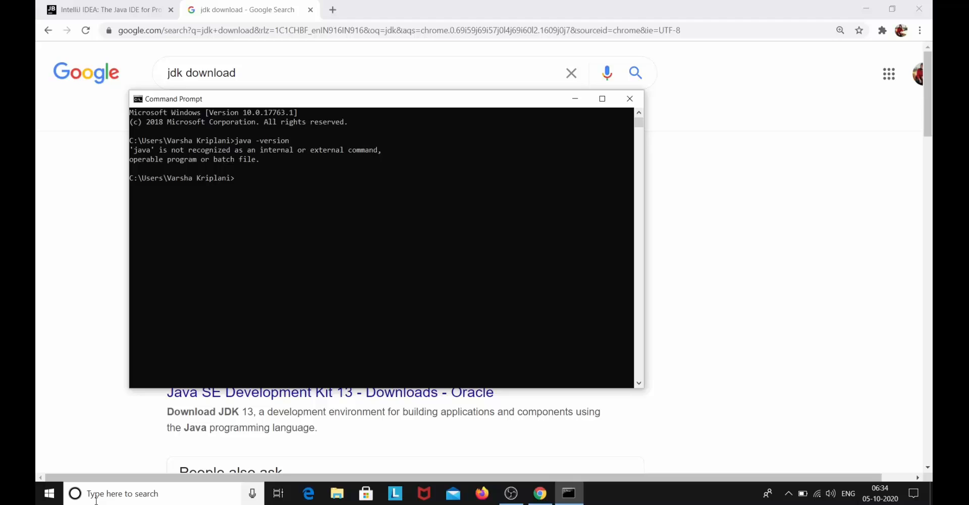
{"action": "left_click", "coordinate": [629, 98]}
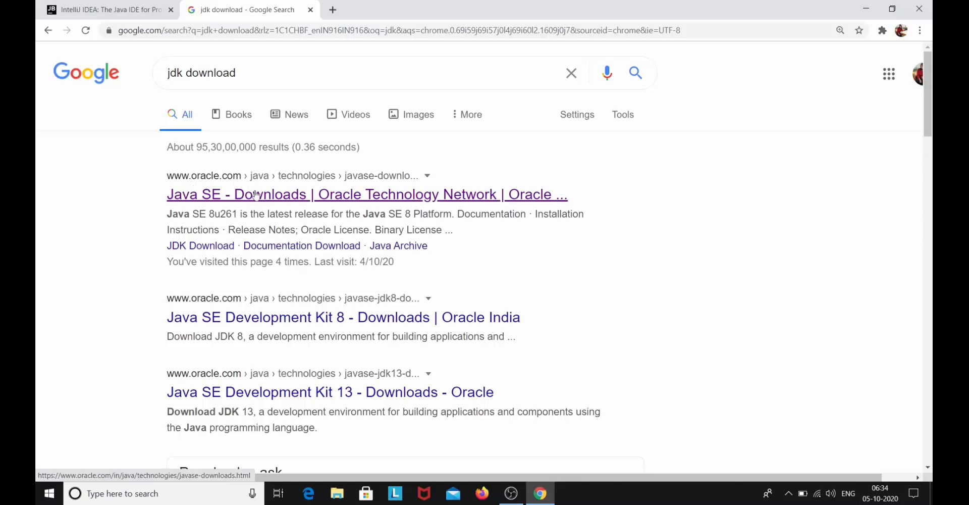
Step: Open Oracle's Java SE Downloads page from the results and go to the JDK download for Java SE 15
{"action": "left_click", "coordinate": [272, 196]}
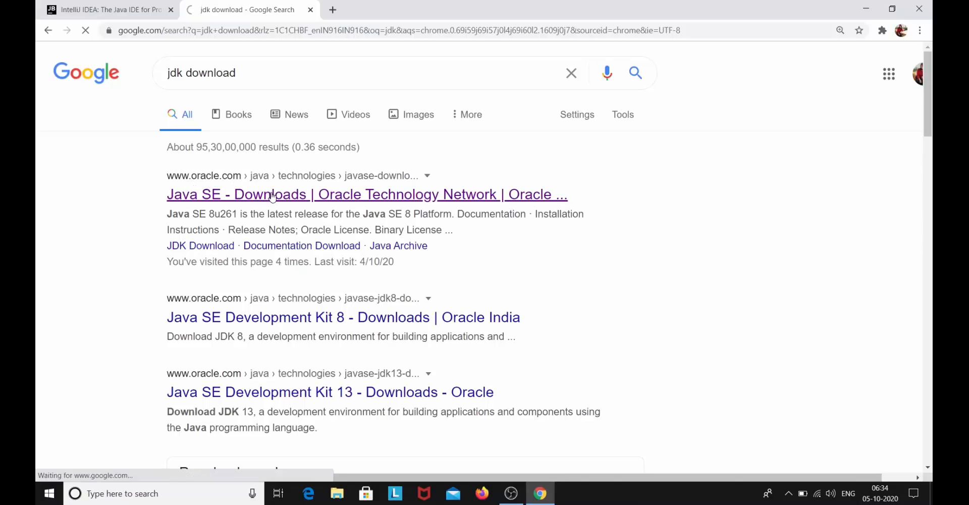
{"action": "scroll", "coordinate": [150, 184], "scroll_direction": "down", "scroll_amount": 1}
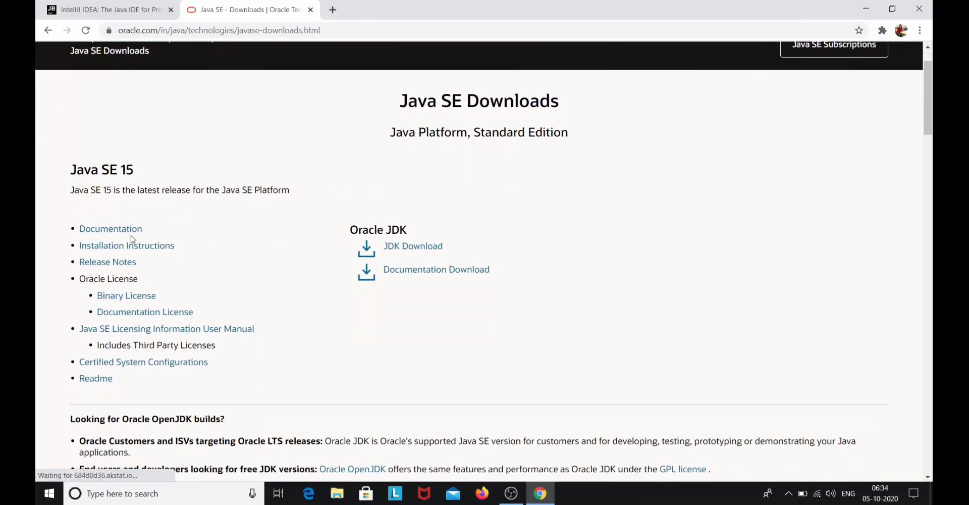
{"action": "scroll", "coordinate": [207, 225], "scroll_direction": "down", "scroll_amount": 5}
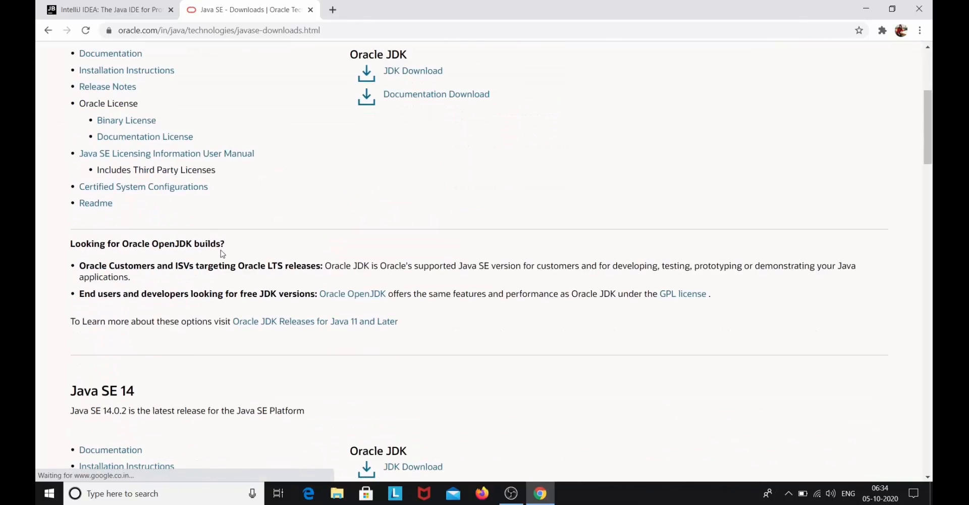
{"action": "scroll", "coordinate": [160, 275], "scroll_direction": "down", "scroll_amount": 4}
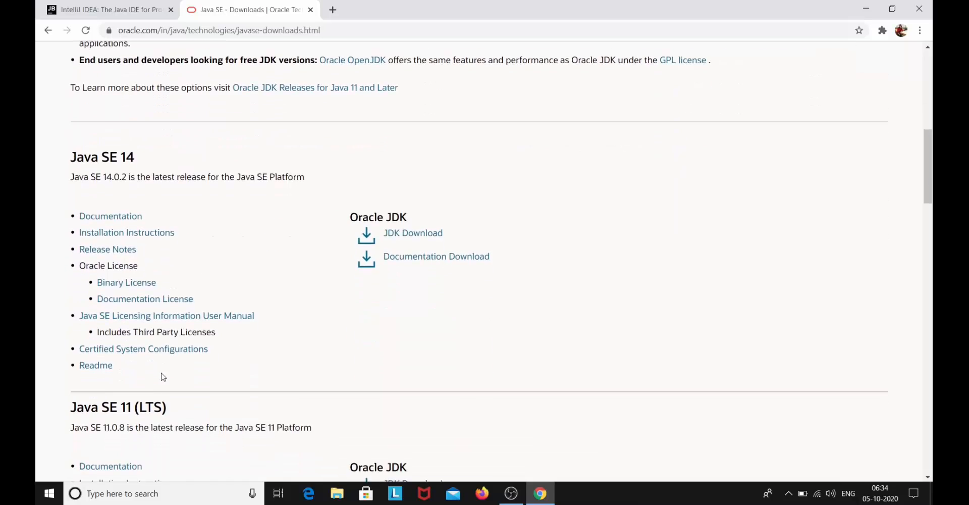
{"action": "scroll", "coordinate": [243, 346], "scroll_direction": "up", "scroll_amount": 9}
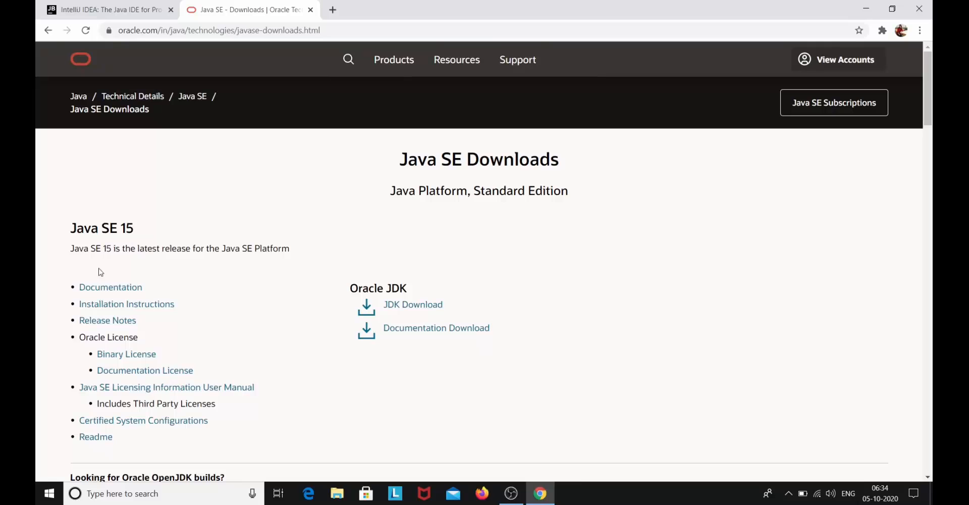
{"action": "left_click", "coordinate": [418, 305]}
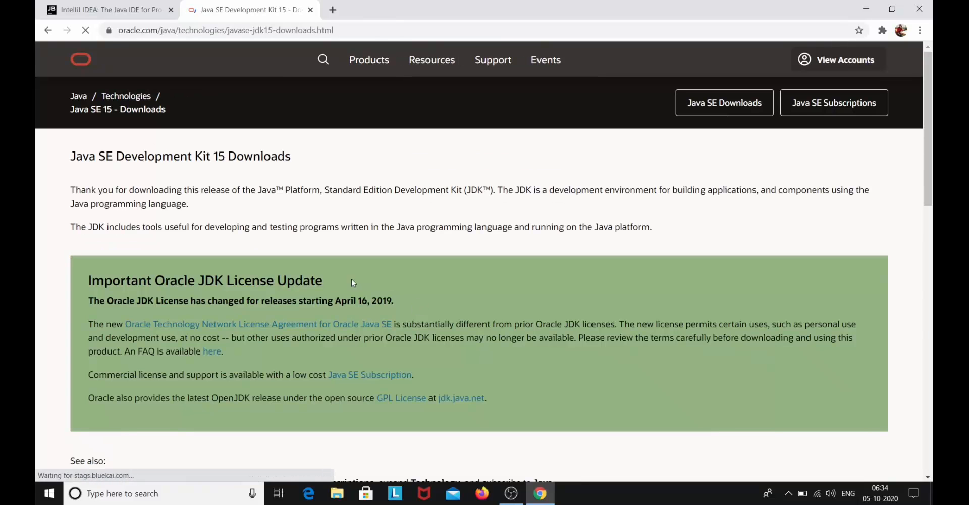
Step: Download the Windows x64 Installer jdk-15_windows-x64_bin.exe, accepting the Oracle Technology Network License Agreement
{"action": "scroll", "coordinate": [275, 281], "scroll_direction": "down", "scroll_amount": 12}
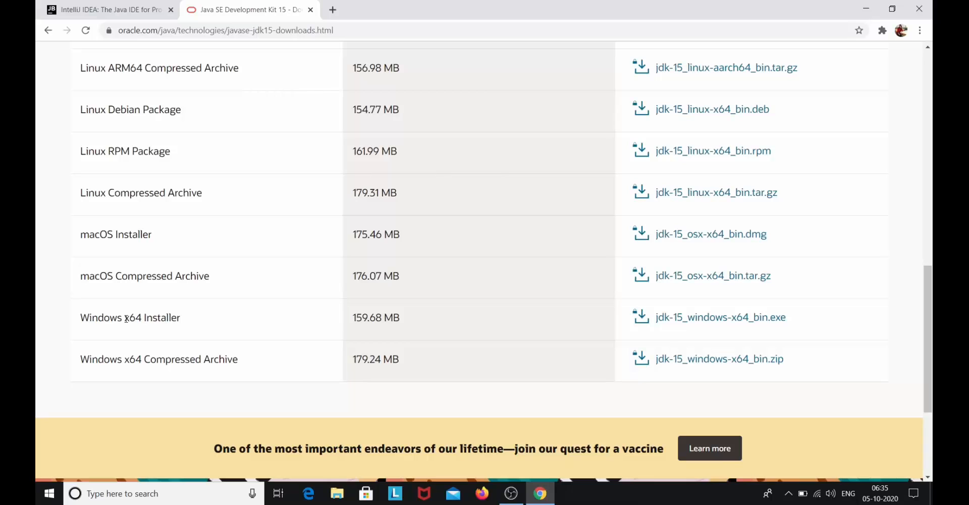
{"action": "left_click", "coordinate": [676, 318]}
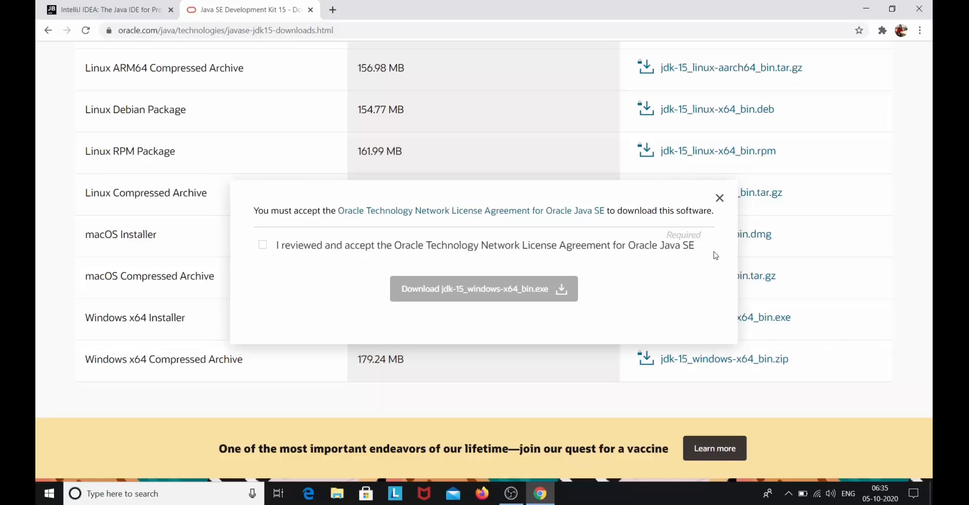
{"action": "left_click", "coordinate": [263, 244]}
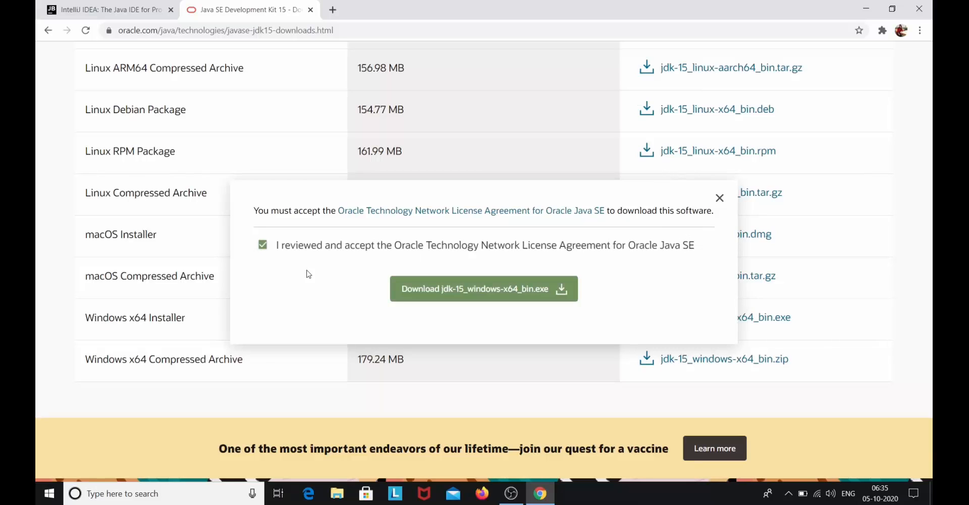
{"action": "left_click", "coordinate": [458, 296]}
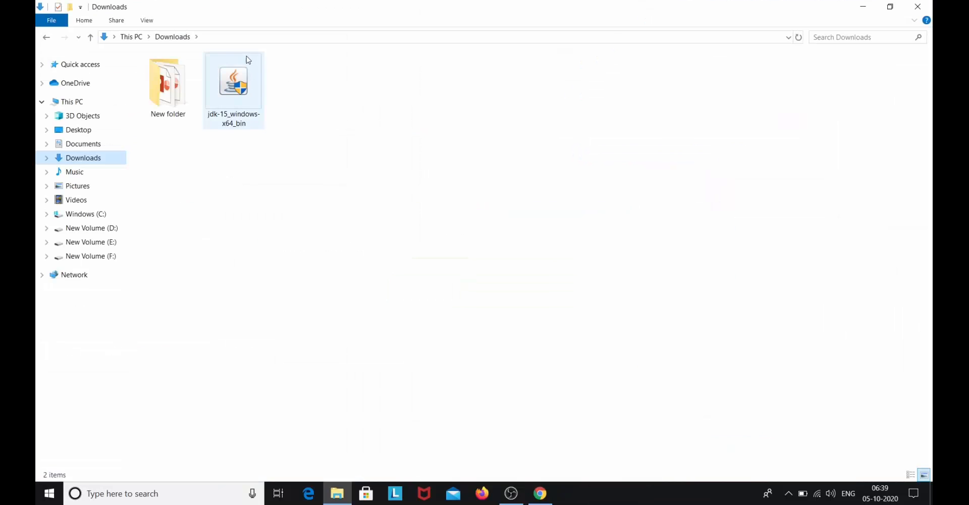
Step: Run the downloaded jdk-15_windows-x64_bin installer and install JDK 15 to C:\Program Files\Java\jdk-15\, closing the wizard when finished
{"action": "left_click", "coordinate": [249, 110]}
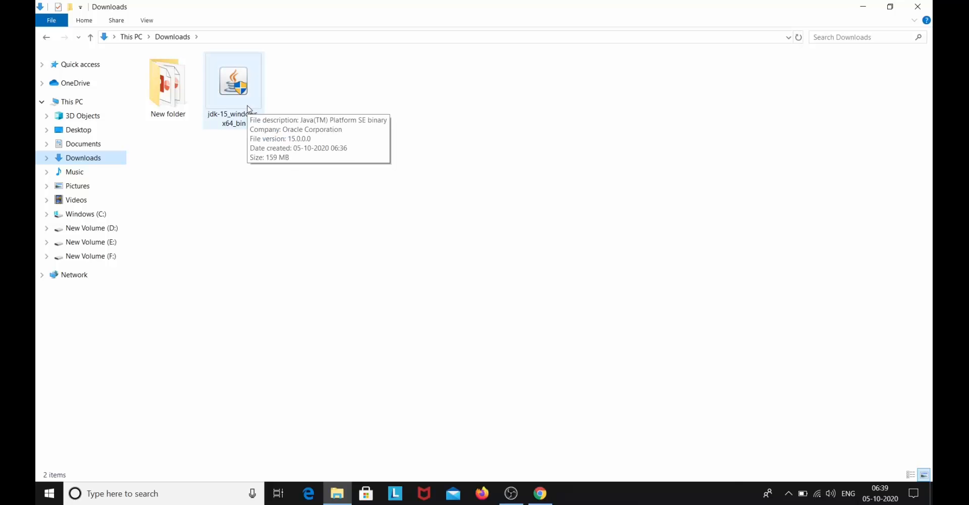
{"action": "double_click", "coordinate": [248, 106]}
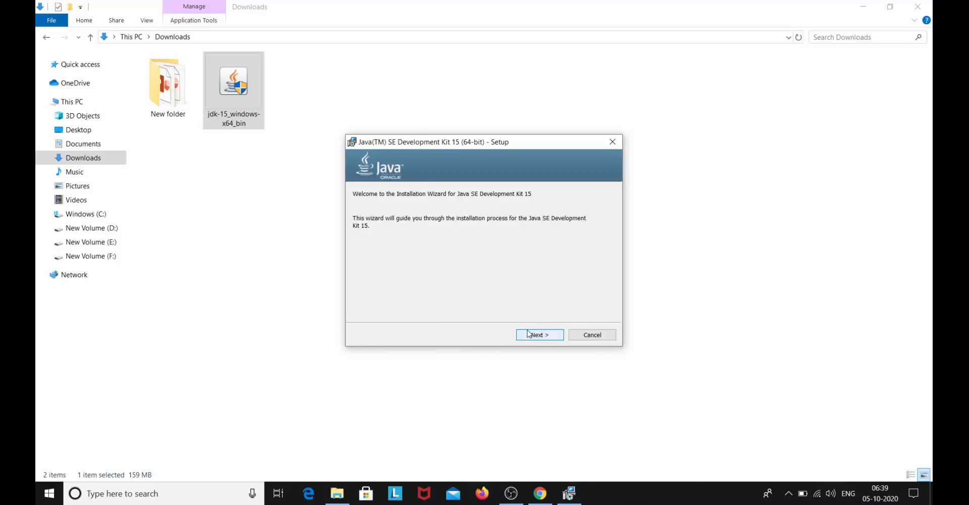
{"action": "left_click", "coordinate": [529, 333]}
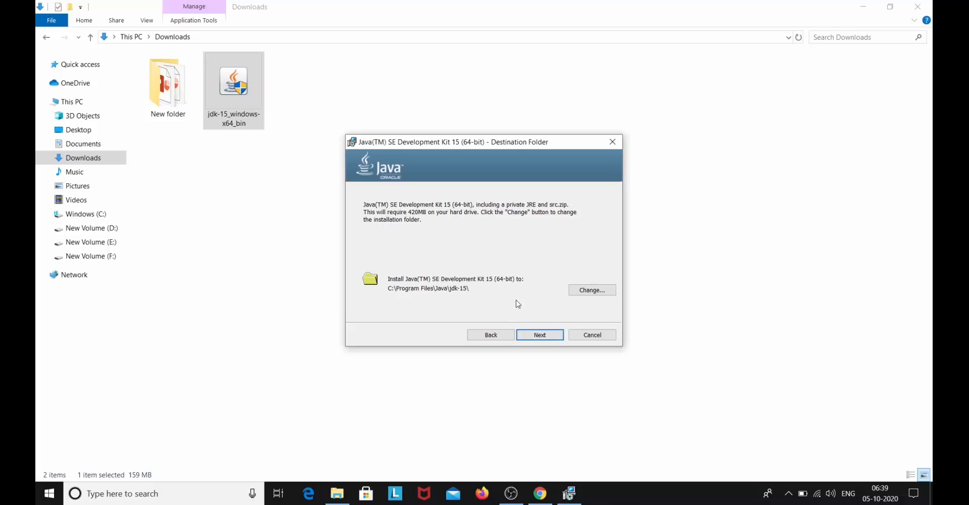
{"action": "left_click", "coordinate": [550, 335]}
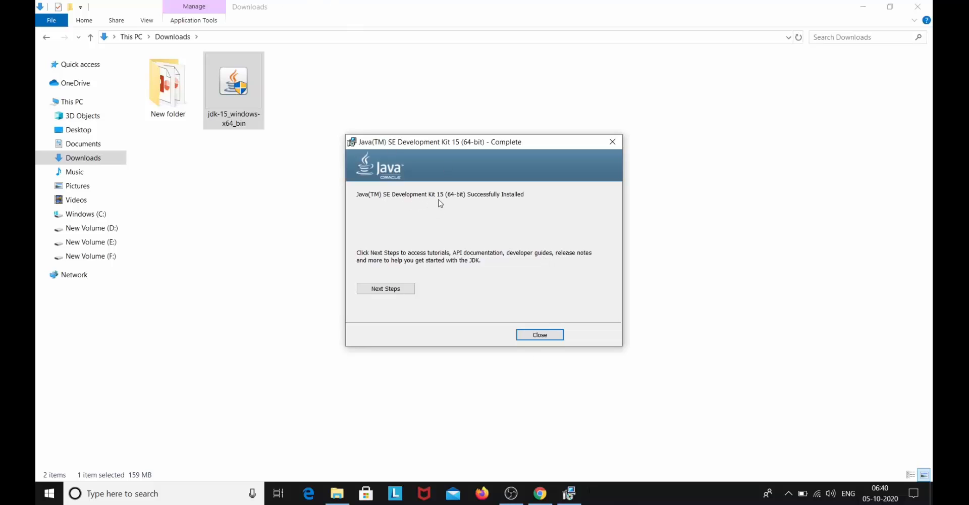
{"action": "left_click", "coordinate": [536, 337]}
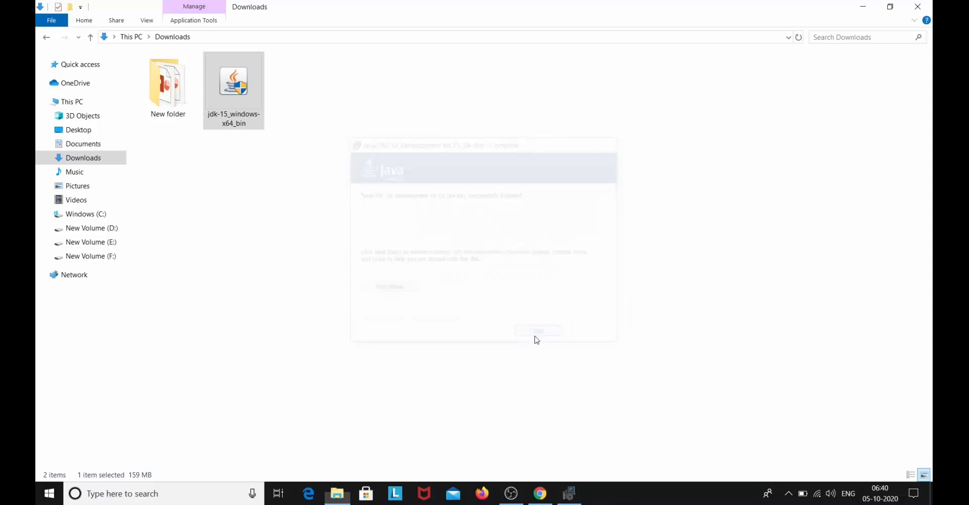
Step: Verify the JDK installation by running java -version in a new Command Prompt window, and close it
{"action": "left_click", "coordinate": [169, 486]}
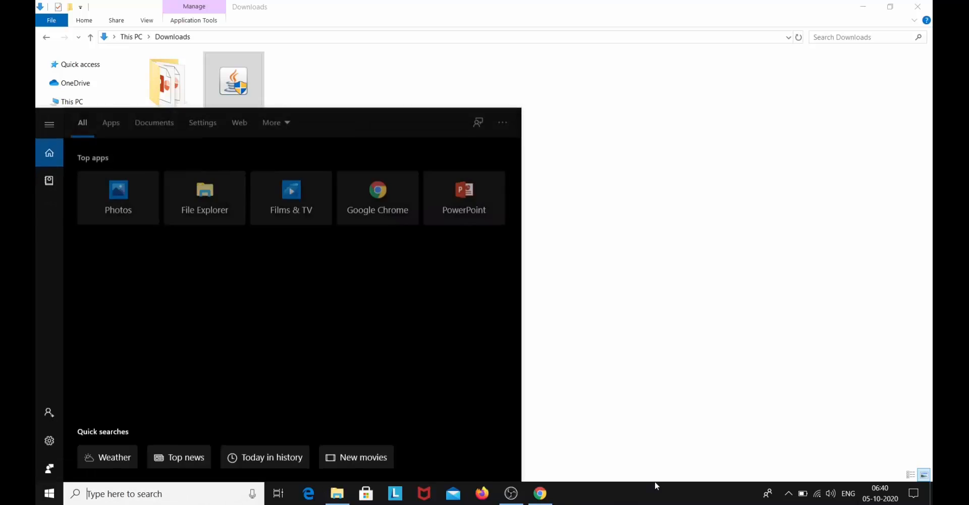
{"action": "type", "text": "cm"}
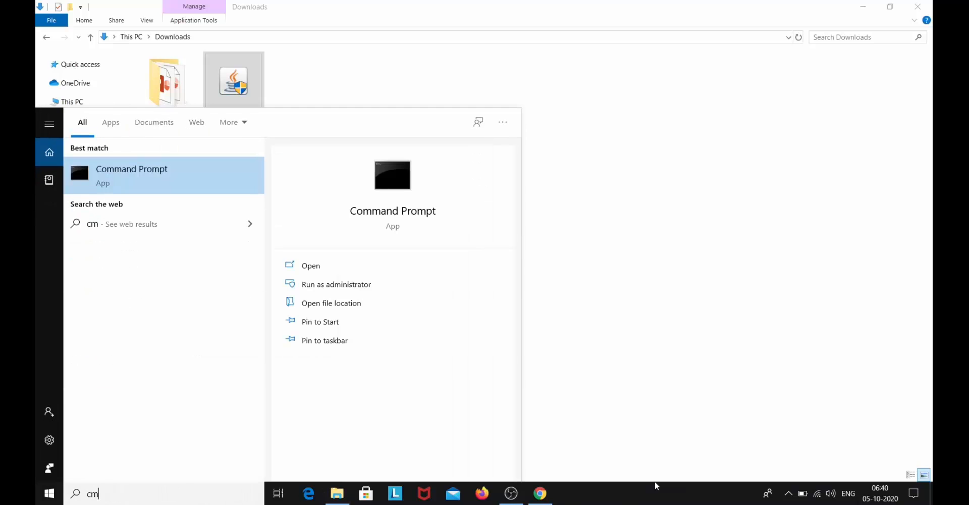
{"action": "key", "text": "Return"}
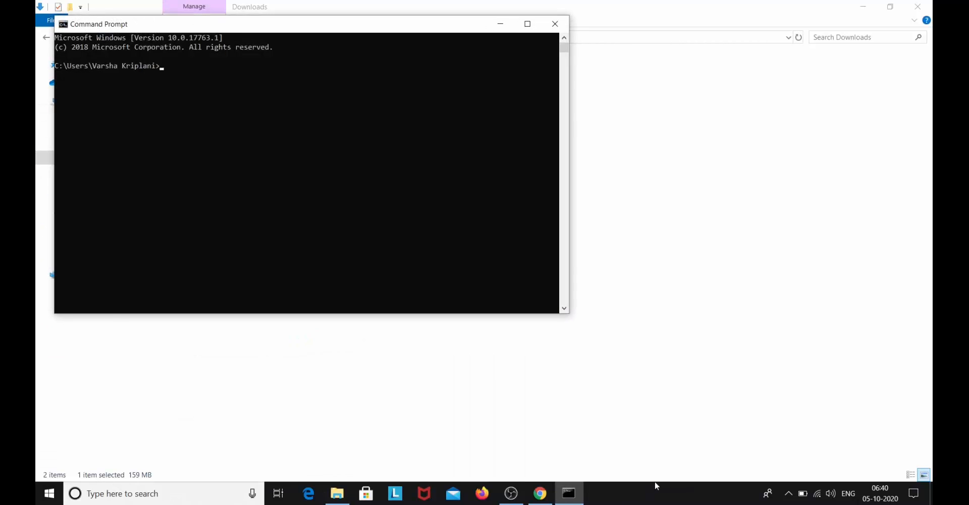
{"action": "type", "text": "java -version"}
{"action": "key", "text": "Return"}
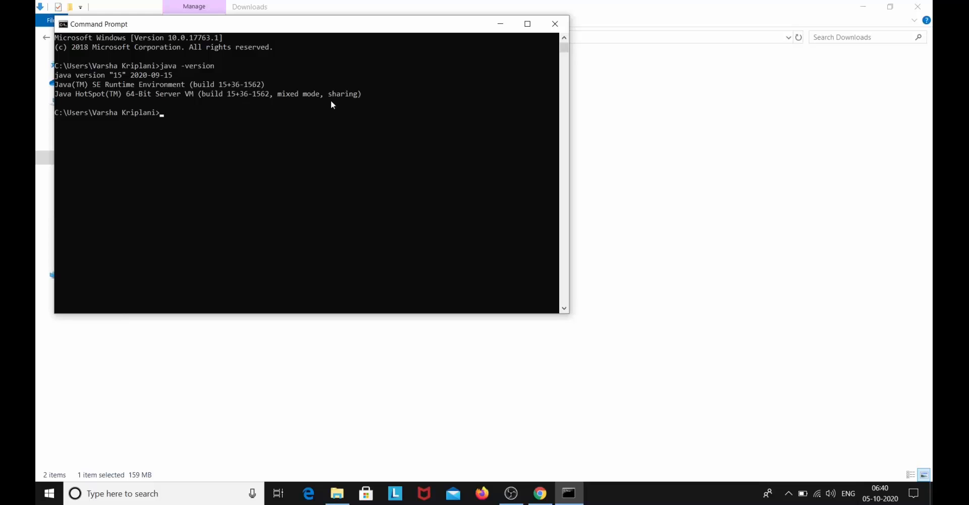
{"action": "key", "text": "alt+F4"}
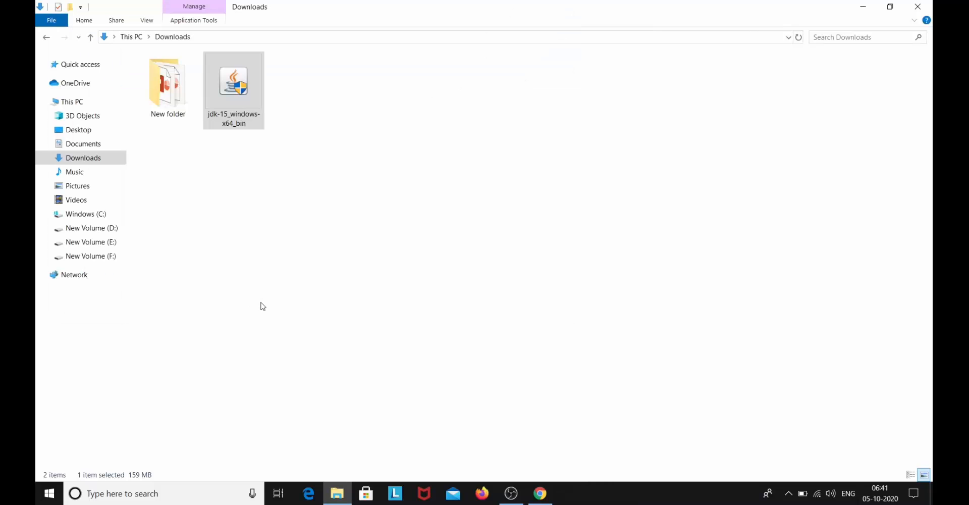
Step: Open the Windows system environment variables, open the system Path variable for editing and start a new entry
{"action": "left_click", "coordinate": [142, 493]}
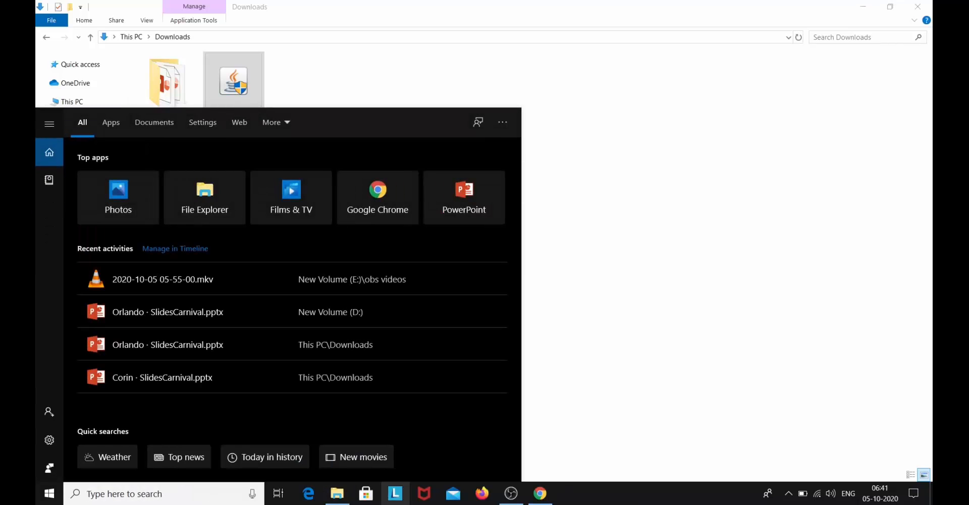
{"action": "type", "text": "env"}
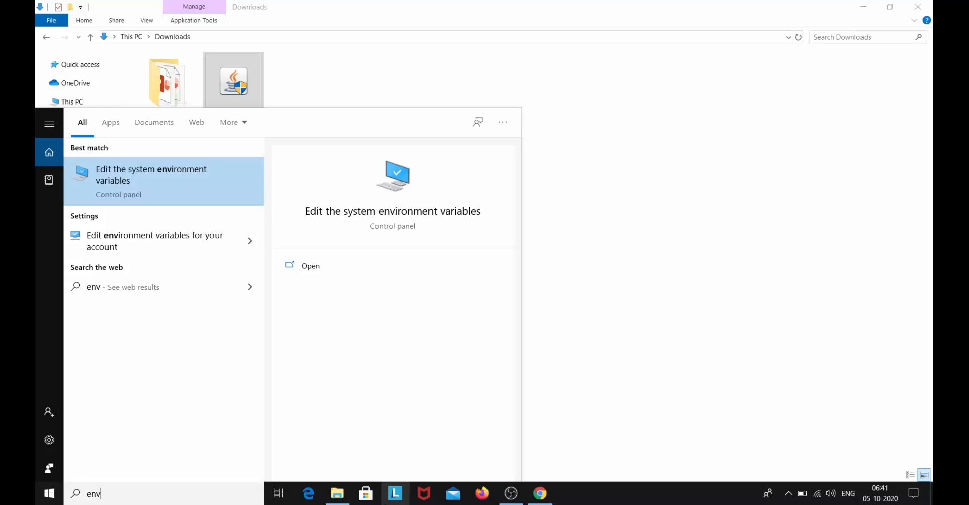
{"action": "key", "text": "Return"}
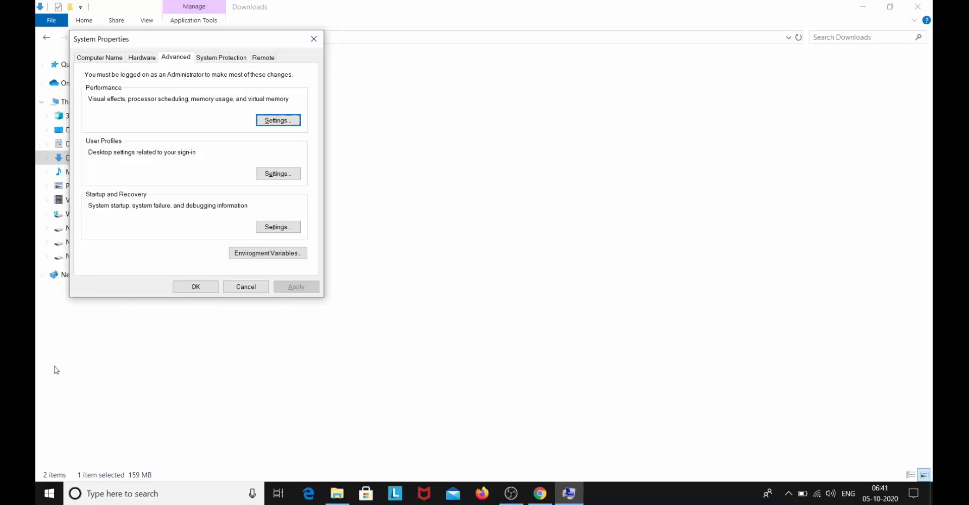
{"action": "left_click", "coordinate": [260, 254]}
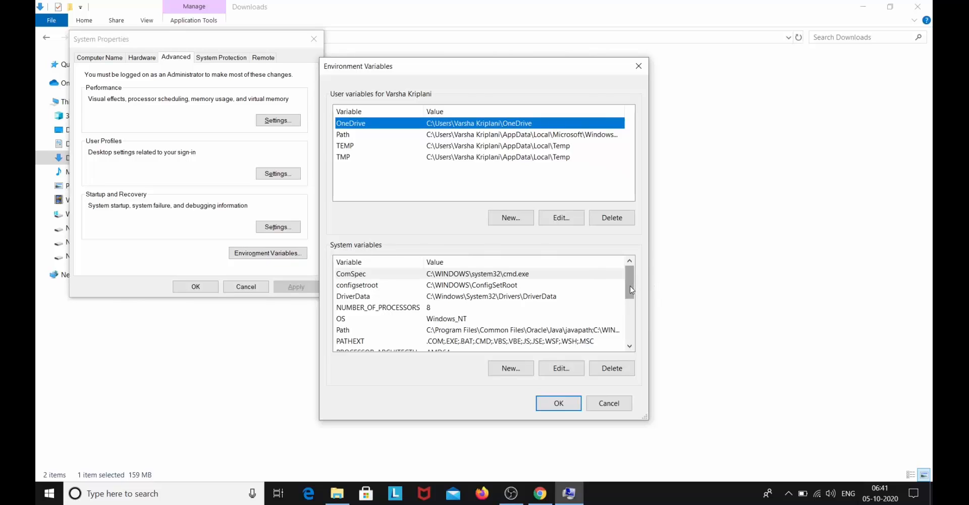
{"action": "left_click_drag", "start_coordinate": [630, 289], "coordinate": [630, 295]}
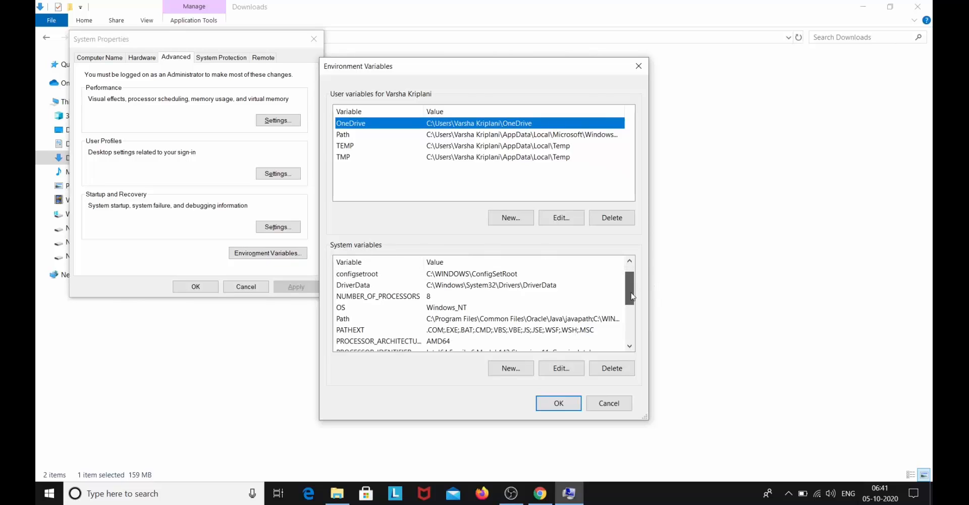
{"action": "left_click", "coordinate": [446, 319]}
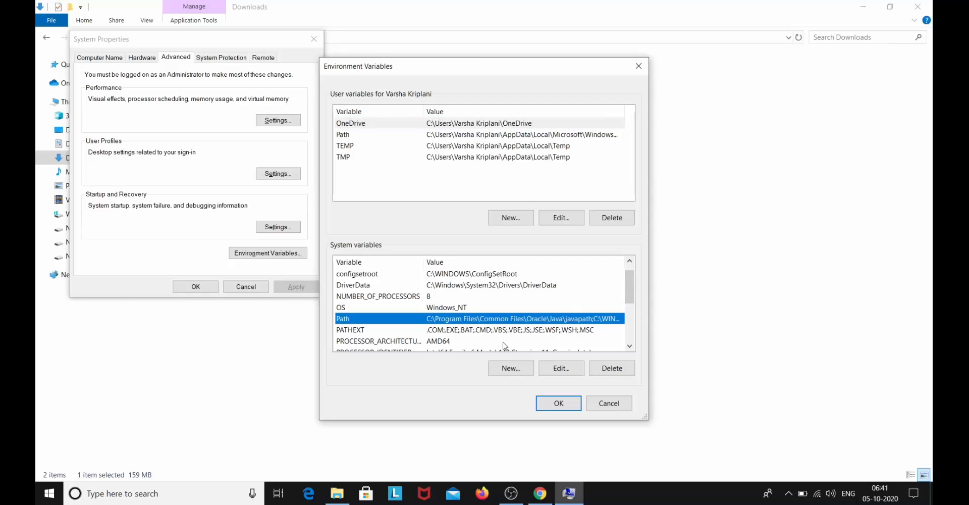
{"action": "left_click", "coordinate": [557, 369]}
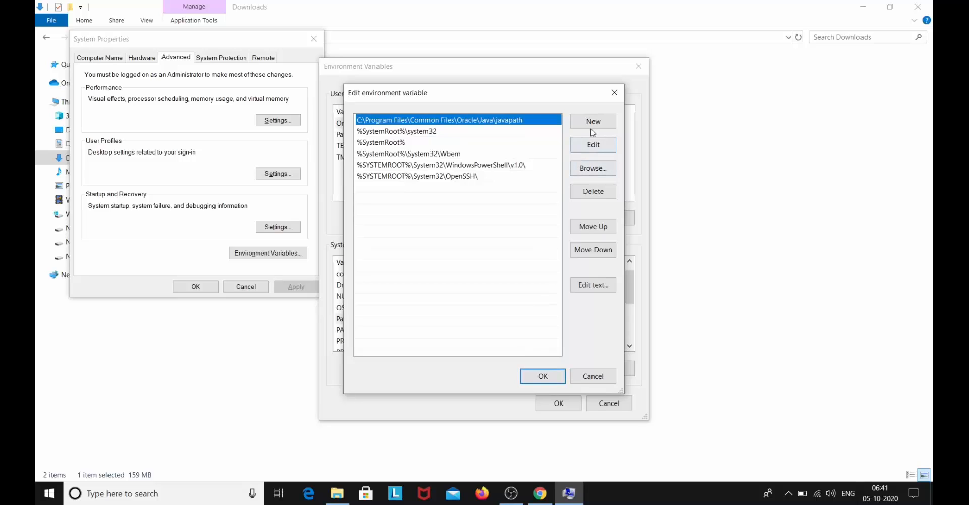
{"action": "left_click", "coordinate": [594, 121]}
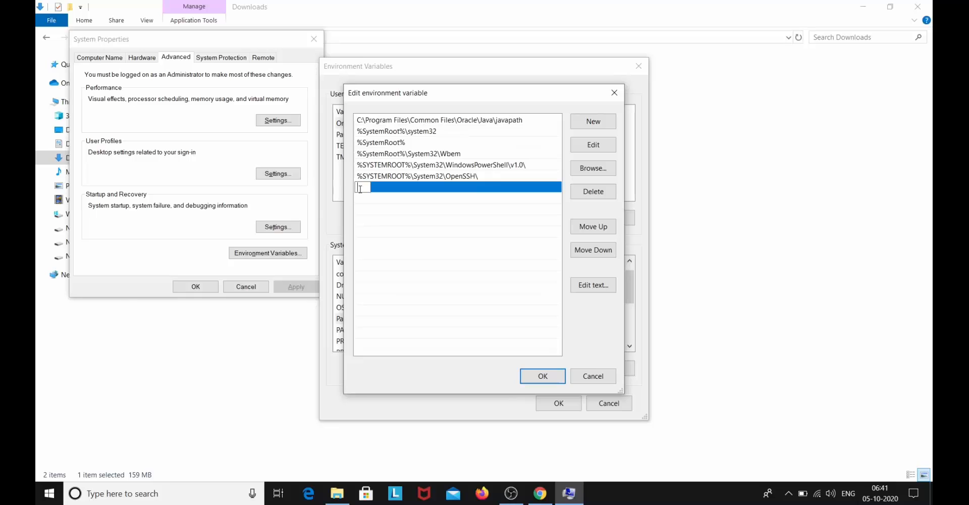
Step: In File Explorer, browse to C:\Program Files\Java\jdk-15\bin and copy the folder's path
{"action": "left_click", "coordinate": [345, 500]}
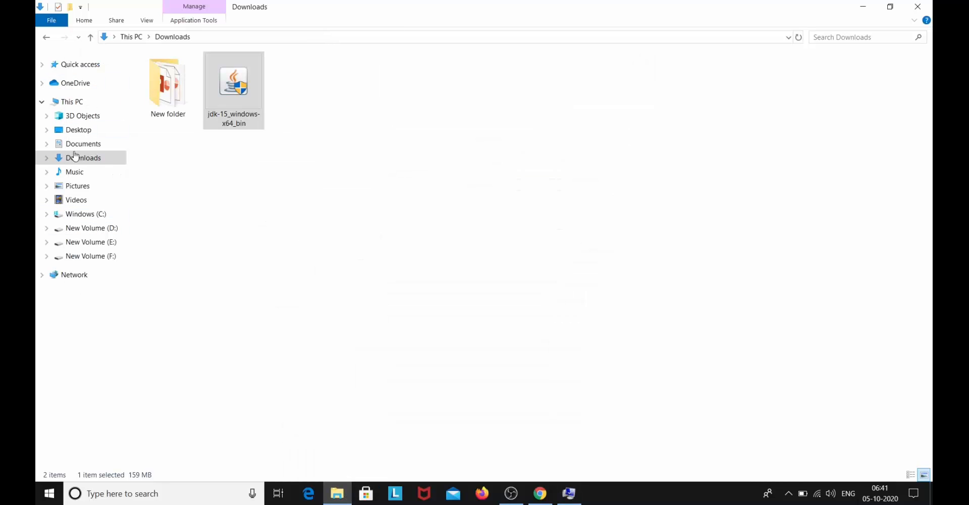
{"action": "left_click", "coordinate": [92, 217]}
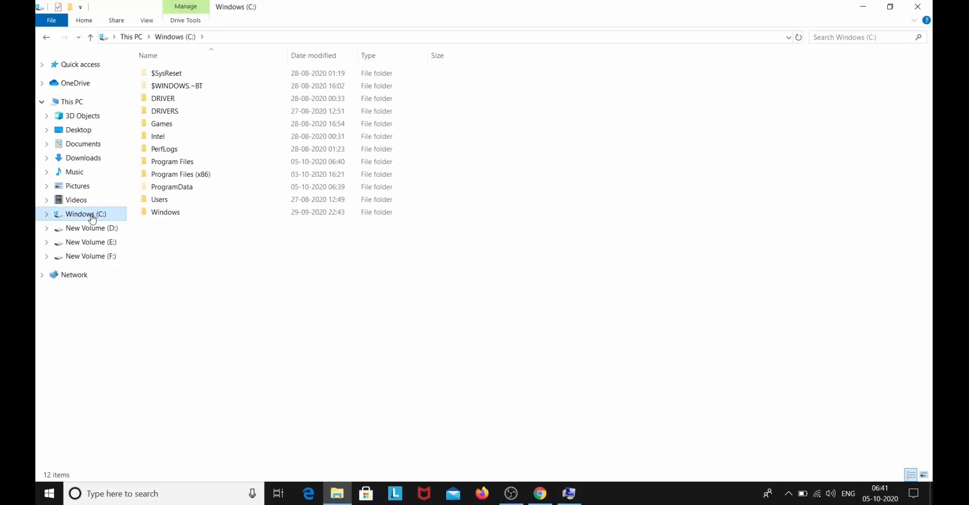
{"action": "double_click", "coordinate": [184, 162]}
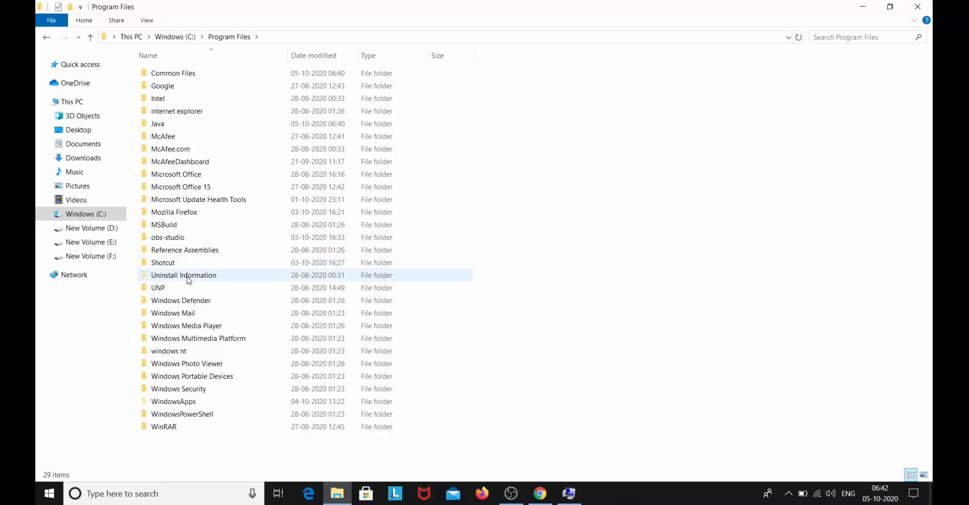
{"action": "double_click", "coordinate": [186, 125]}
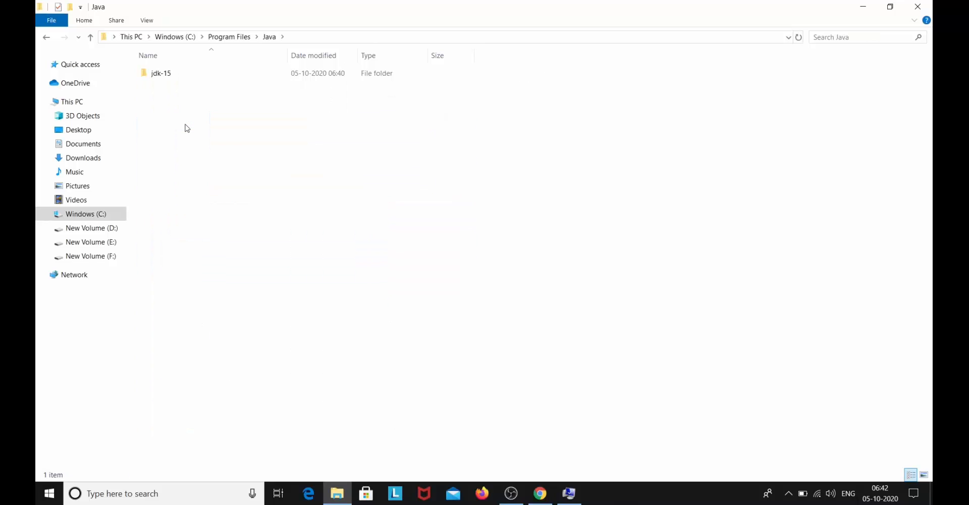
{"action": "double_click", "coordinate": [187, 74]}
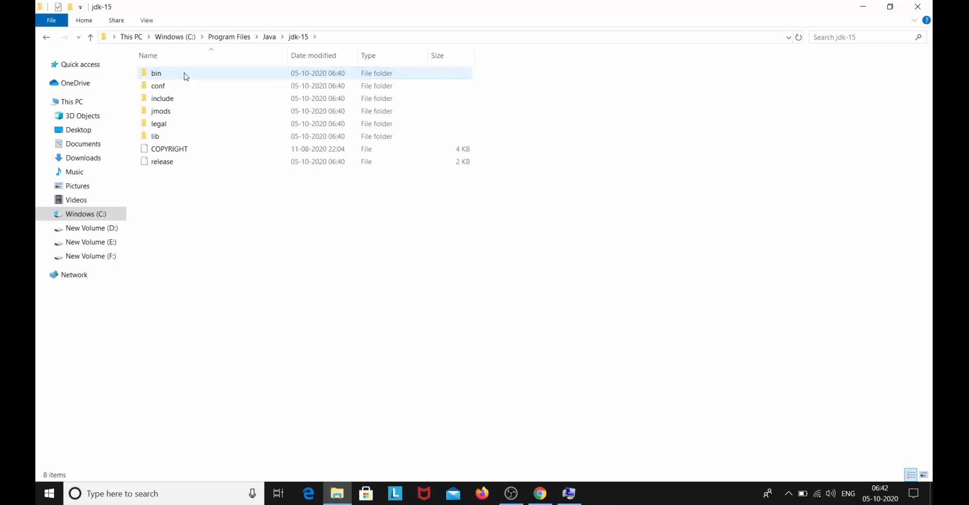
{"action": "double_click", "coordinate": [186, 76]}
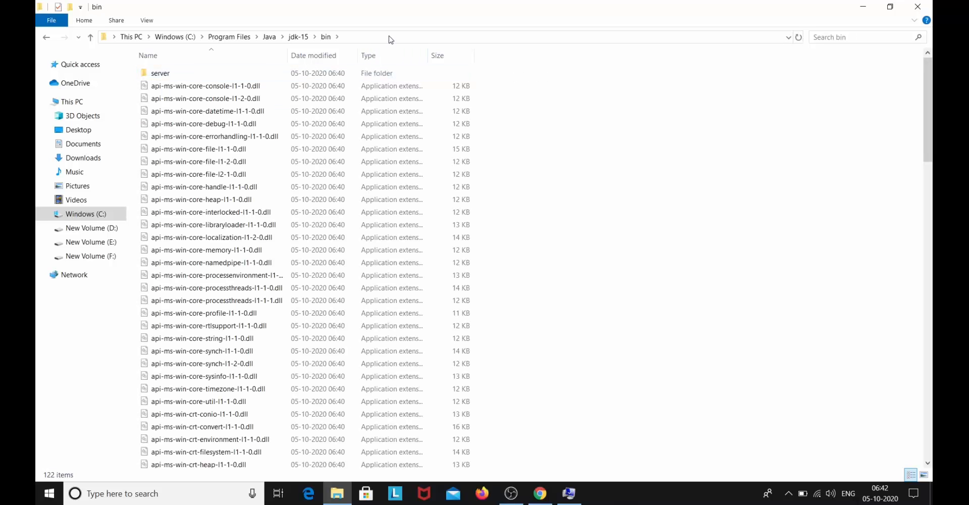
{"action": "left_click", "coordinate": [389, 36]}
{"action": "key", "text": "ctrl+c"}
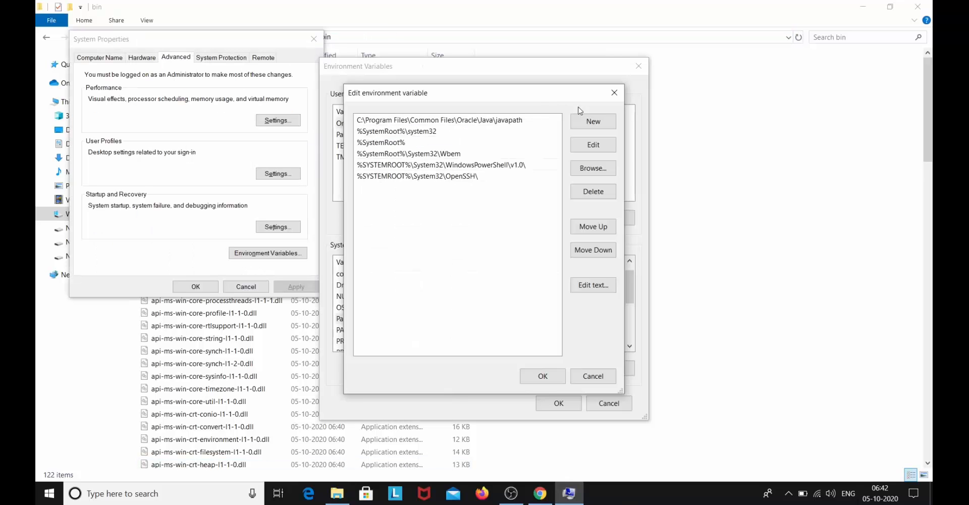
Step: Add C:\Program Files\Java\jdk-15\bin as a new entry in the system Path variable and save the environment variable settings
{"action": "left_click", "coordinate": [593, 121]}
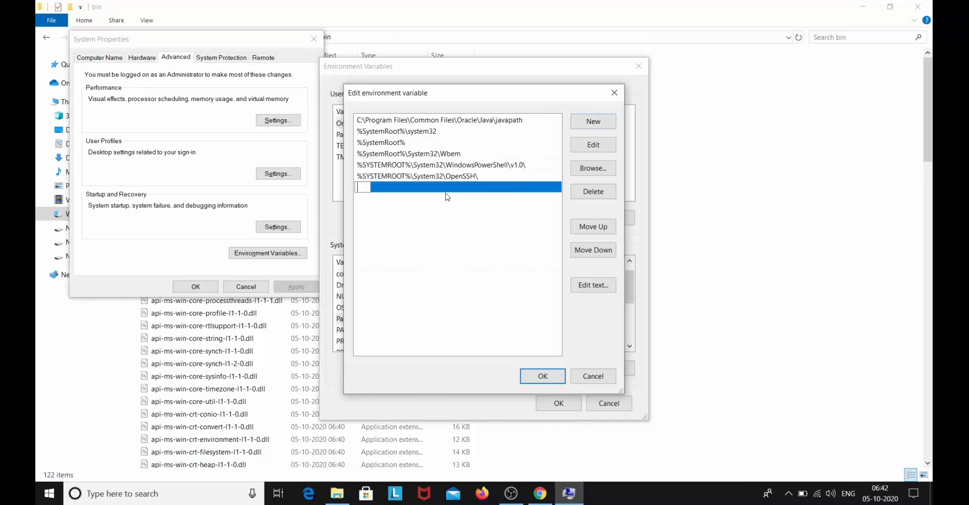
{"action": "key", "text": "ctrl+v"}
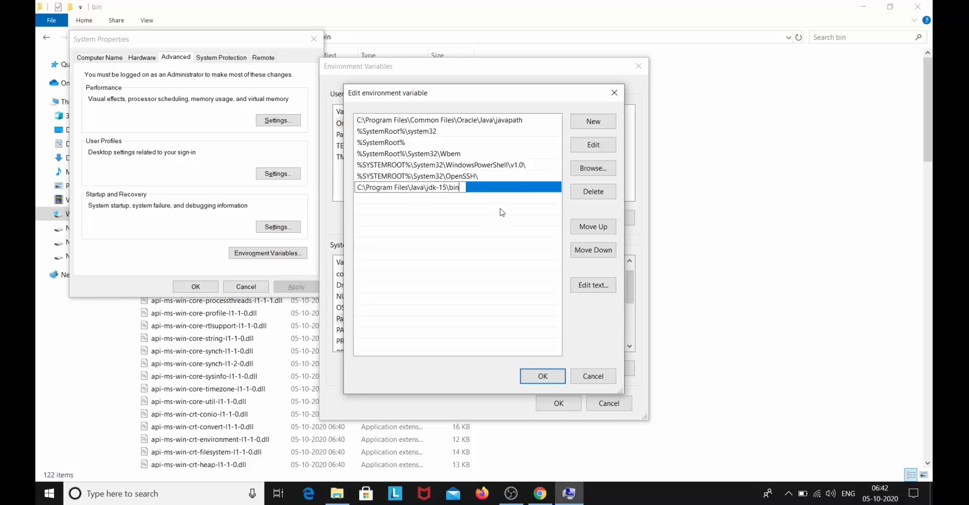
{"action": "left_click", "coordinate": [497, 187]}
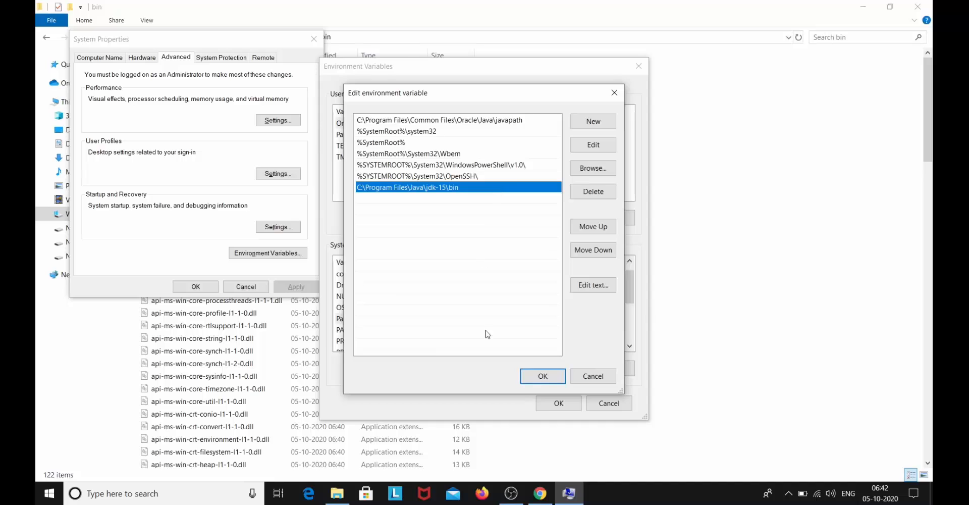
{"action": "left_click", "coordinate": [543, 377]}
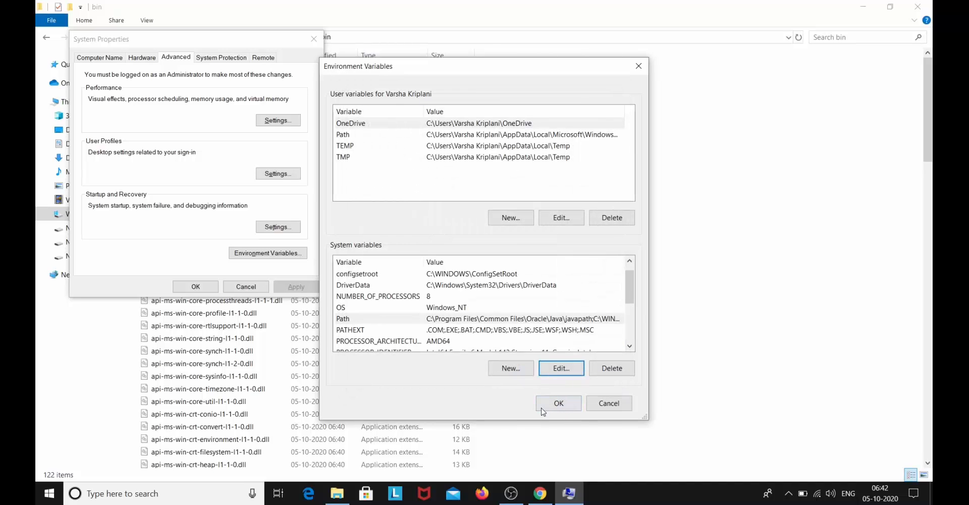
{"action": "left_click", "coordinate": [559, 403]}
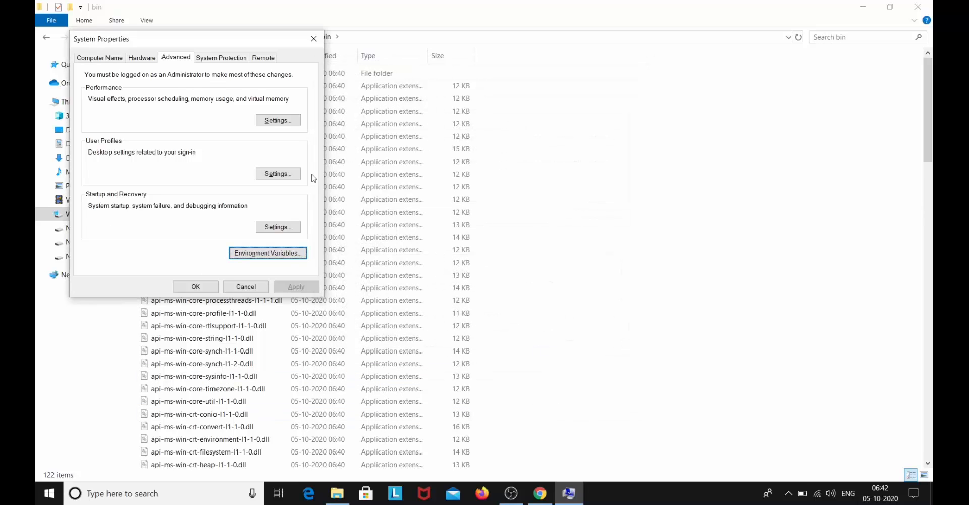
{"action": "left_click", "coordinate": [196, 286]}
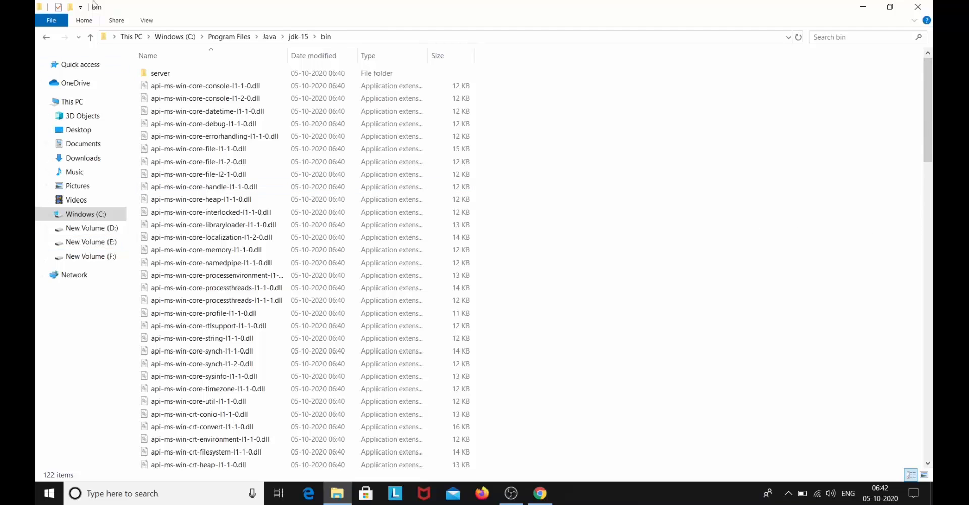
Step: Close File Explorer and go from the IntelliJ IDEA page in Chrome to its download page
{"action": "left_click", "coordinate": [925, 10]}
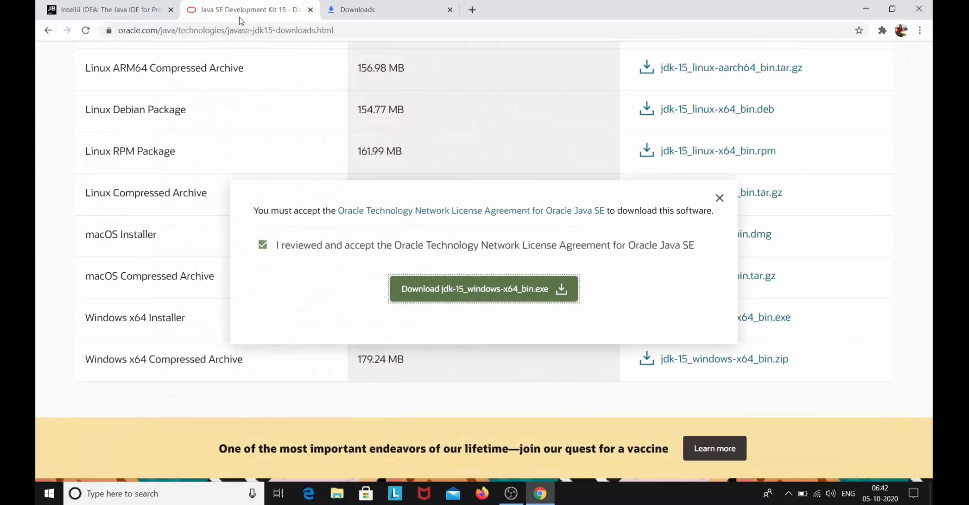
{"action": "left_click", "coordinate": [71, 7]}
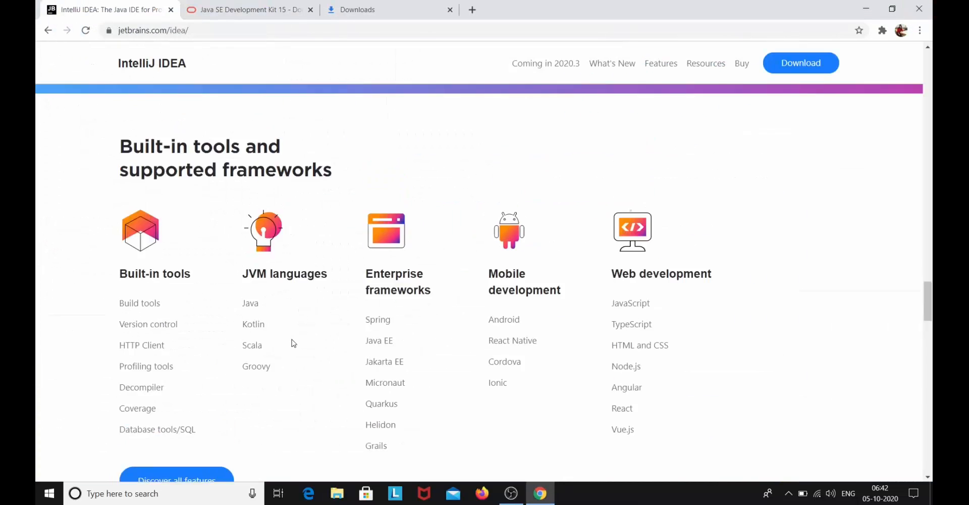
{"action": "scroll", "coordinate": [291, 334], "scroll_direction": "up", "scroll_amount": 10}
{"action": "scroll", "coordinate": [289, 335], "scroll_direction": "up", "scroll_amount": 10}
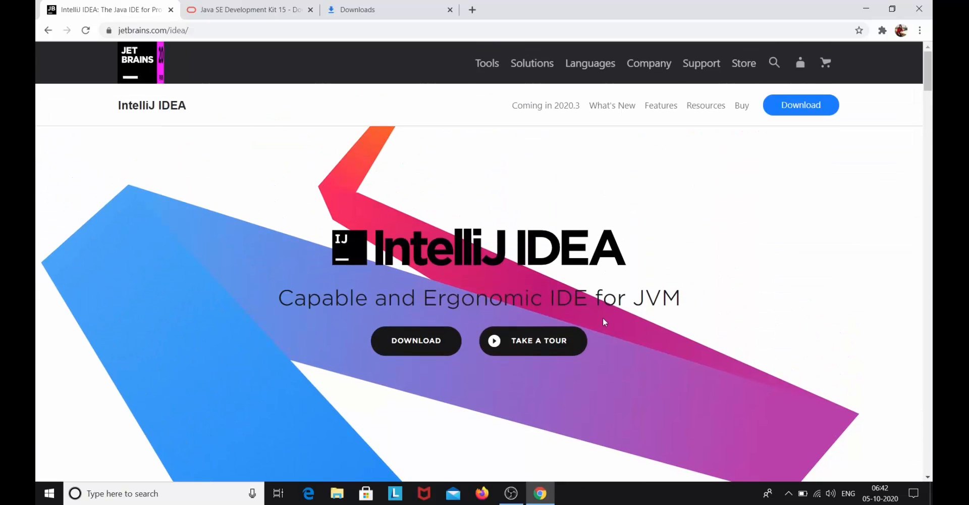
{"action": "left_click", "coordinate": [435, 342]}
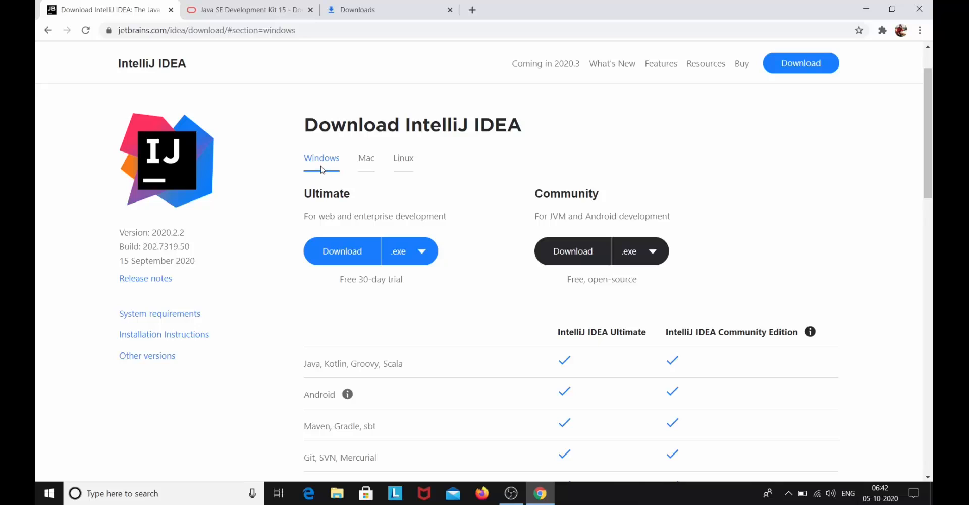
Step: Check the Mac and Linux download options, and download the Windows .exe installer of IntelliJ IDEA Community
{"action": "left_click", "coordinate": [367, 161]}
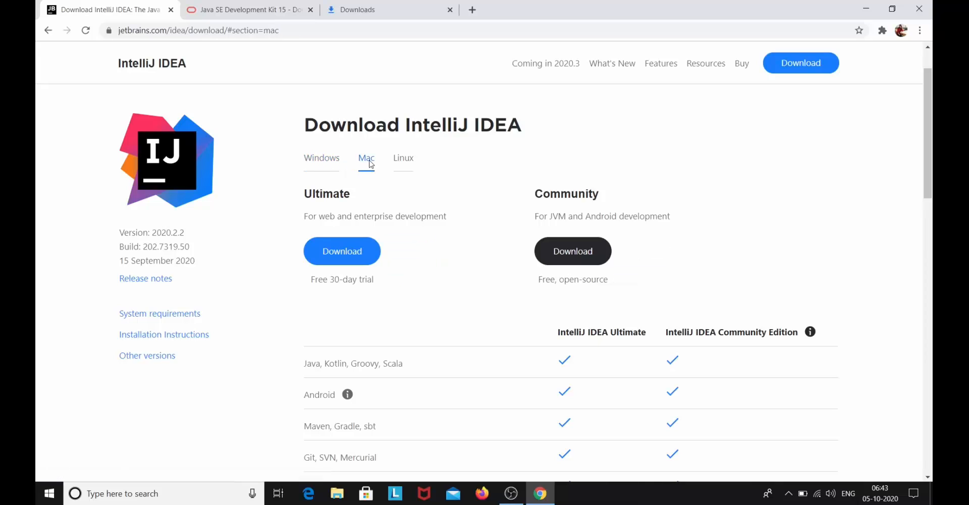
{"action": "left_click", "coordinate": [409, 161]}
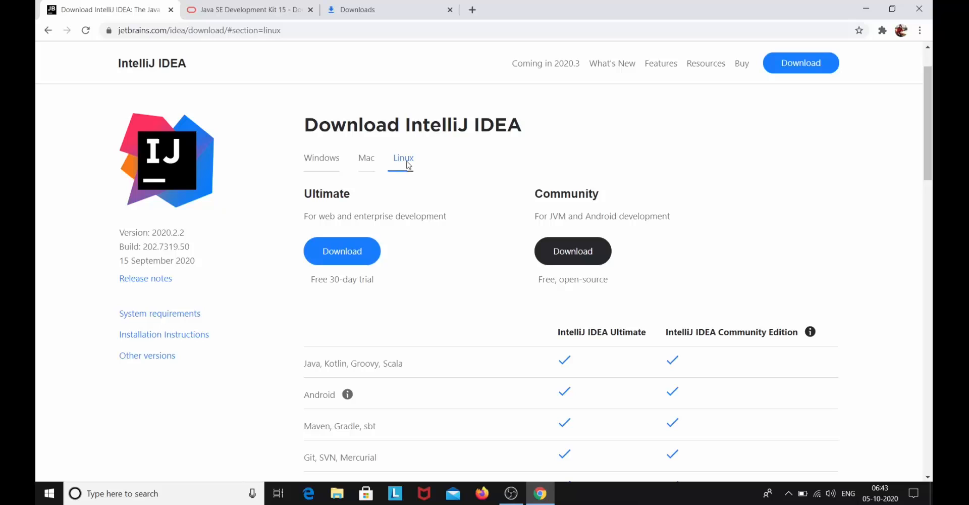
{"action": "left_click", "coordinate": [324, 166]}
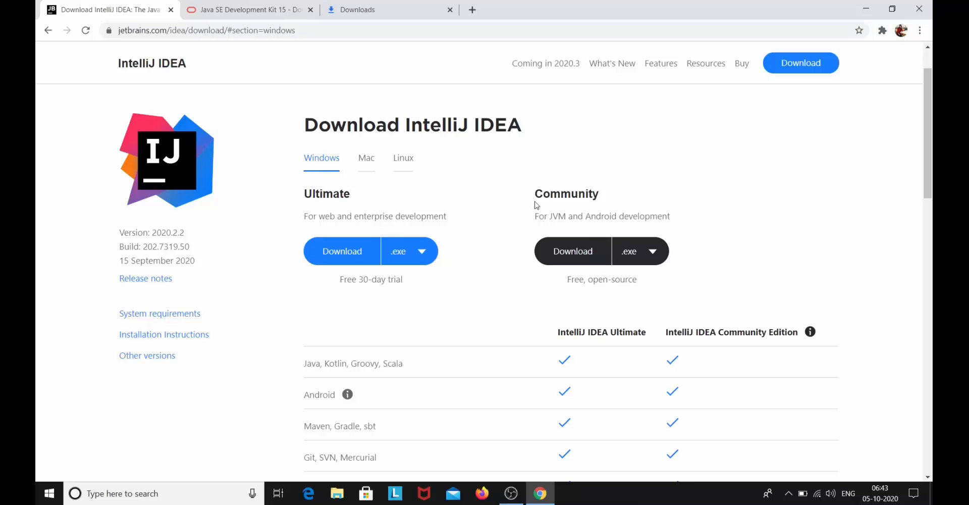
{"action": "scroll", "coordinate": [557, 209], "scroll_direction": "down", "scroll_amount": 1}
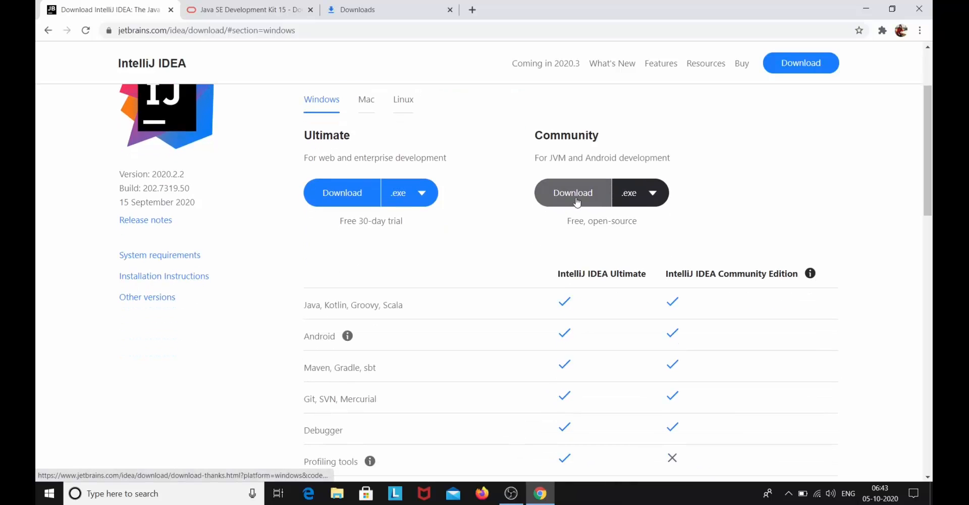
{"action": "left_click", "coordinate": [572, 205]}
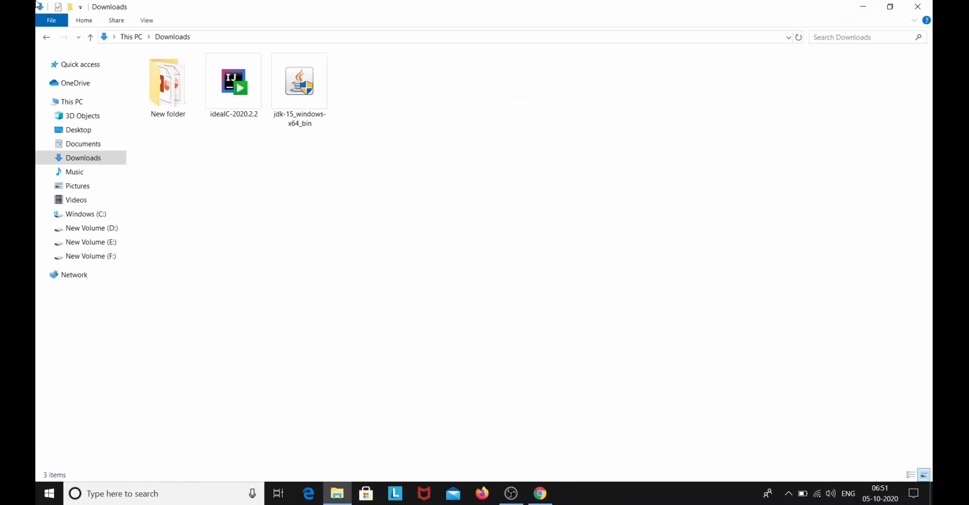
Step: Install IntelliJ IDEA from ideaIC-2020.2.2 with a 64-bit desktop shortcut, "Open Folder as Project" and launchers added to the PATH, choosing to reboot manually
{"action": "double_click", "coordinate": [226, 98]}
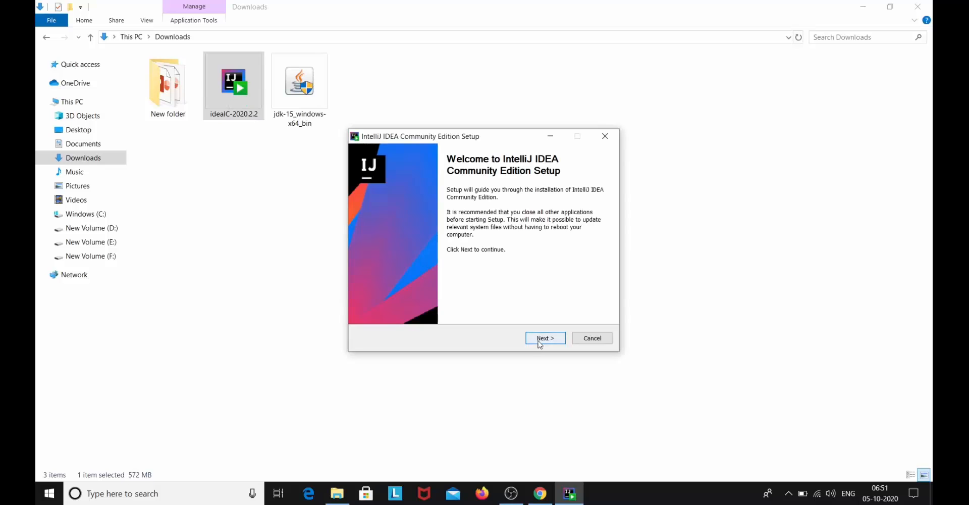
{"action": "left_click", "coordinate": [540, 338]}
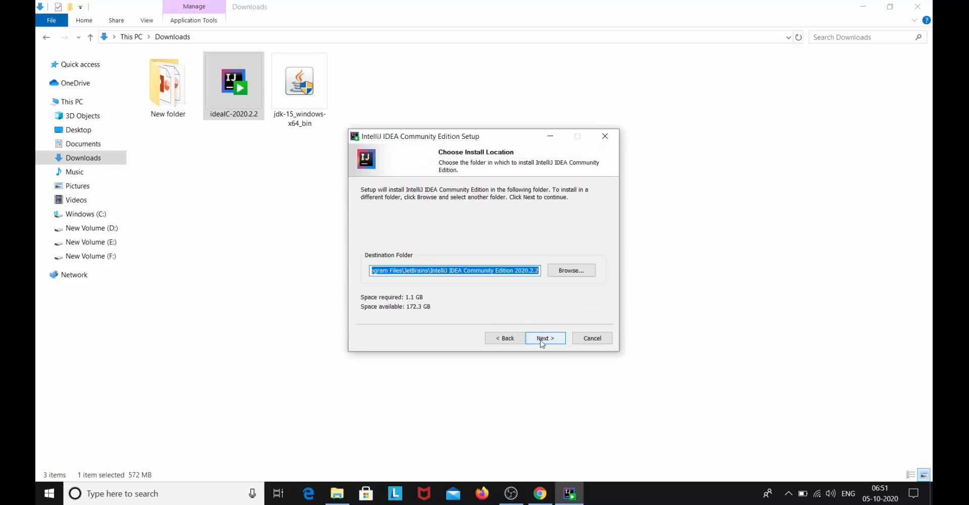
{"action": "left_click", "coordinate": [543, 344]}
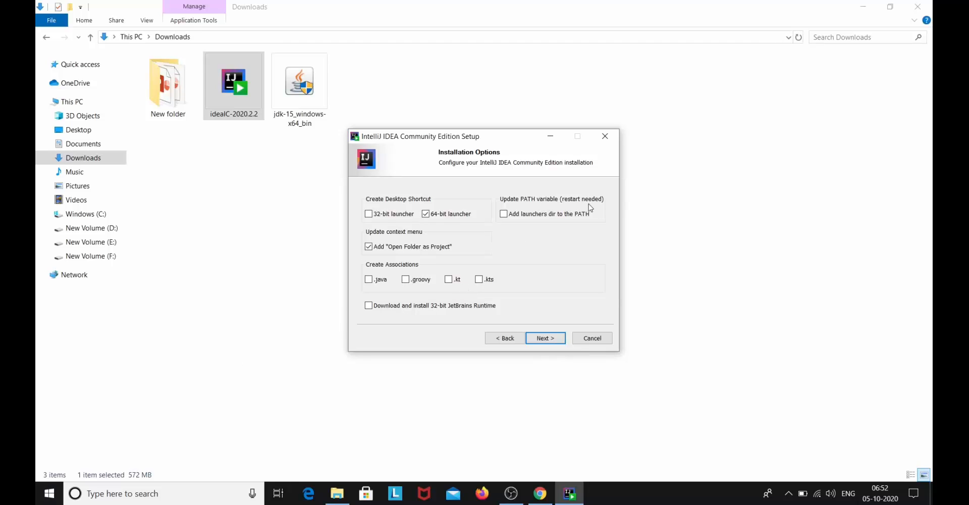
{"action": "left_click", "coordinate": [503, 214]}
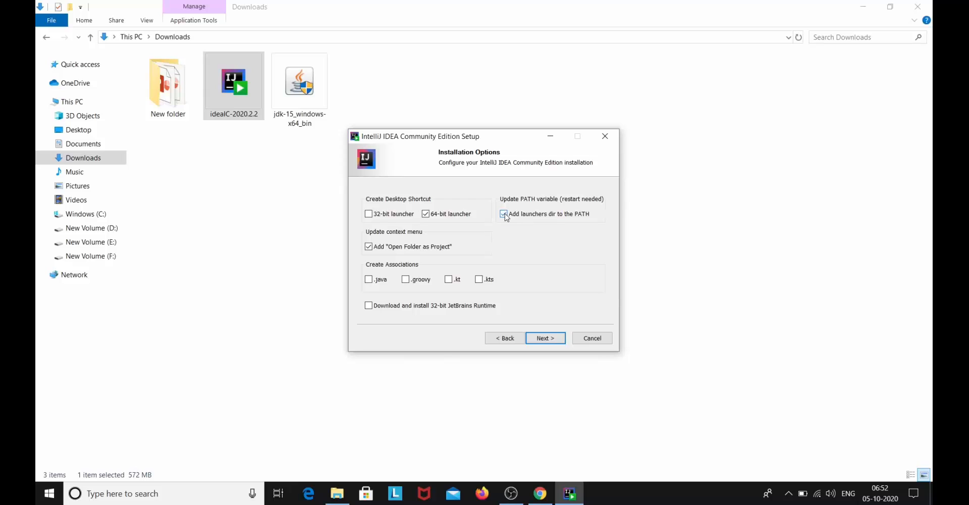
{"action": "left_click", "coordinate": [547, 337]}
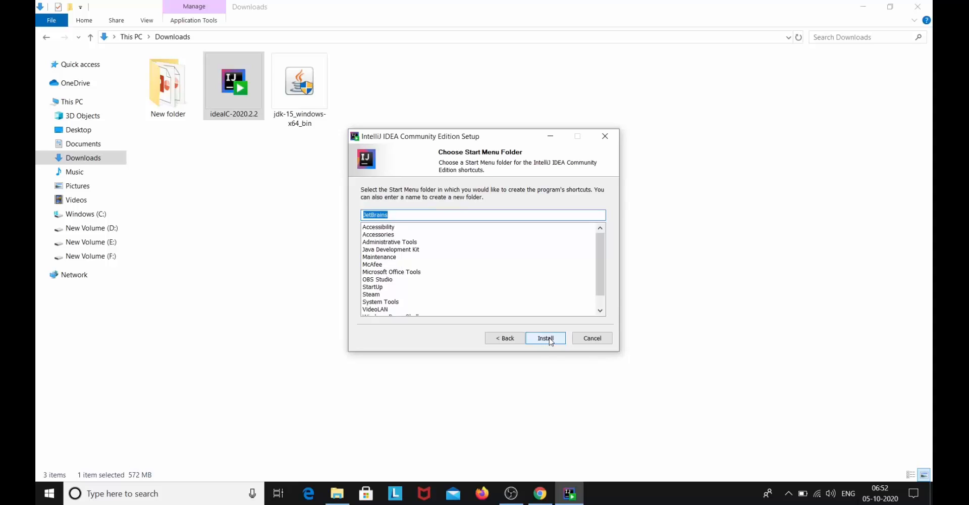
{"action": "left_click", "coordinate": [550, 341]}
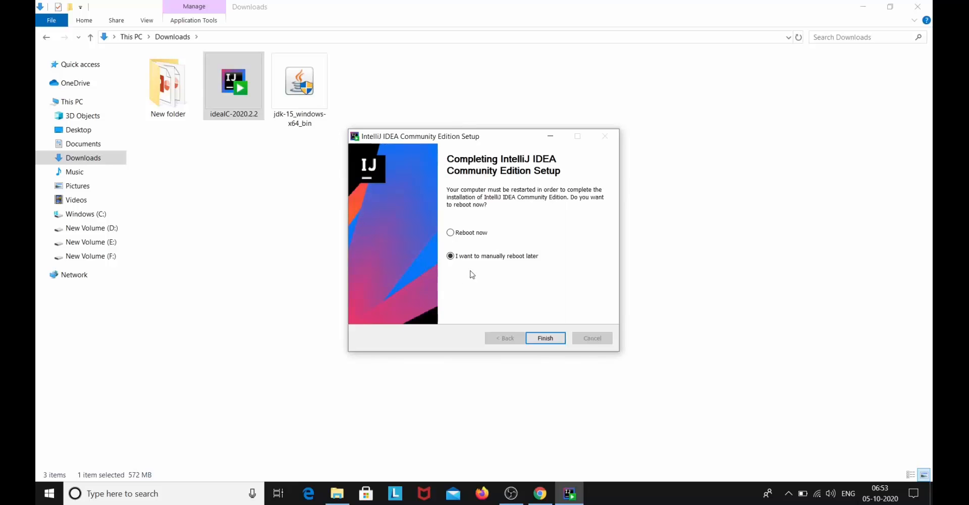
{"action": "left_click", "coordinate": [541, 344]}
Step: Launch IntelliJ IDEA from the desktop, accept the JetBrains user agreement, and decline sending anonymous statistics
{"action": "key", "text": "super+d"}
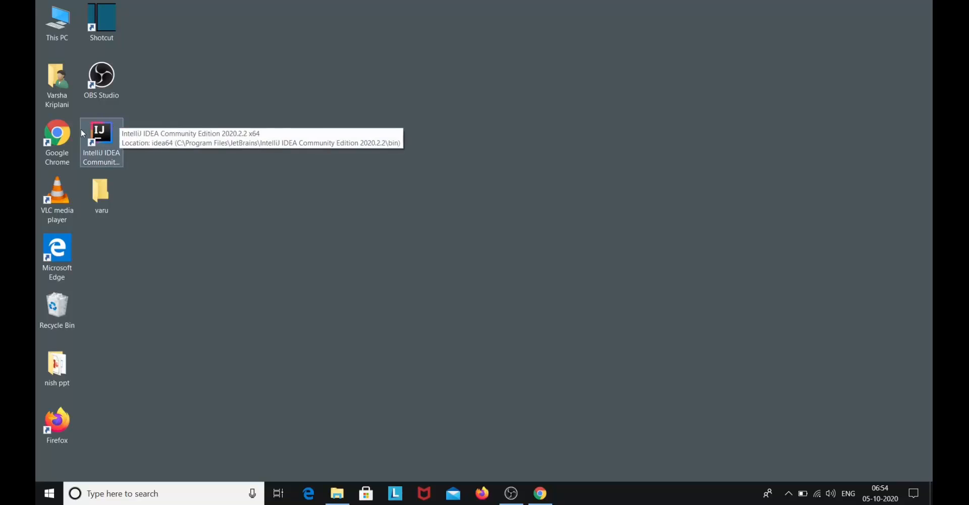
{"action": "double_click", "coordinate": [111, 152]}
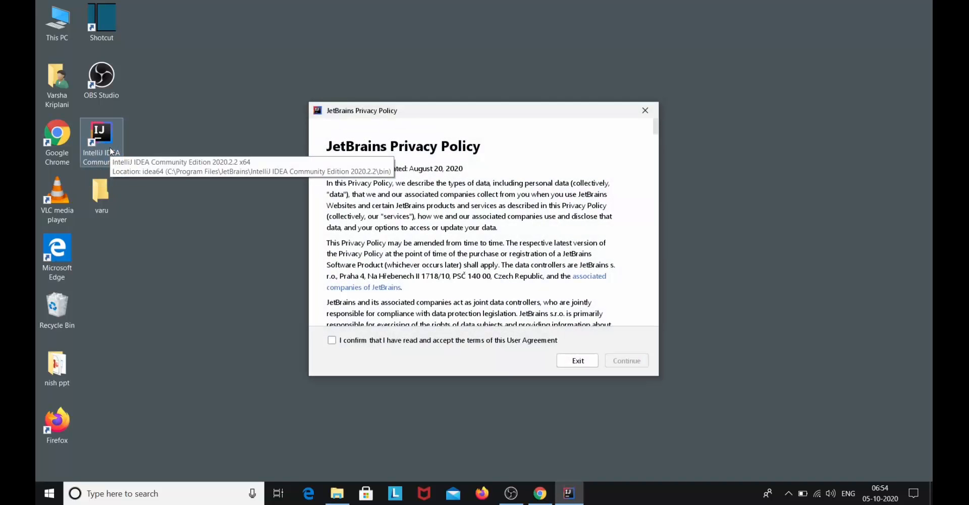
{"action": "left_click", "coordinate": [332, 339]}
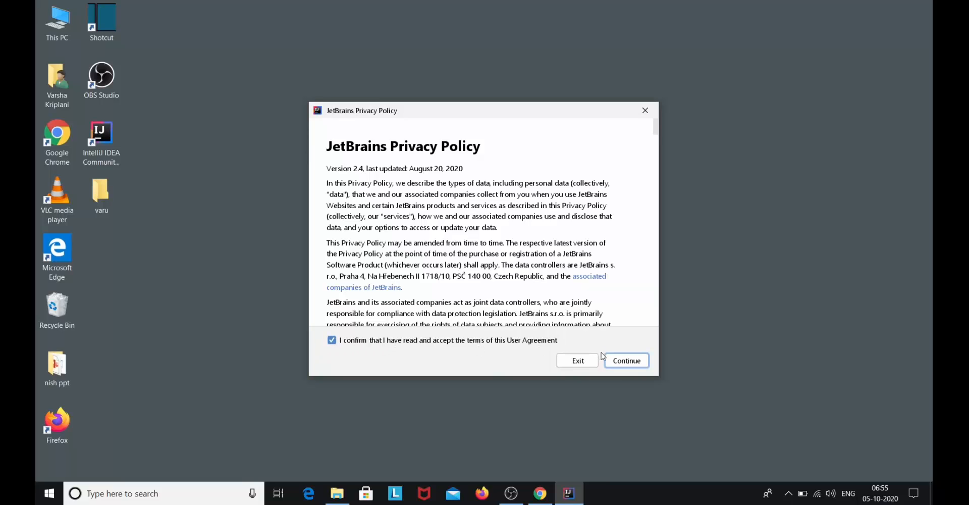
{"action": "left_click", "coordinate": [630, 361]}
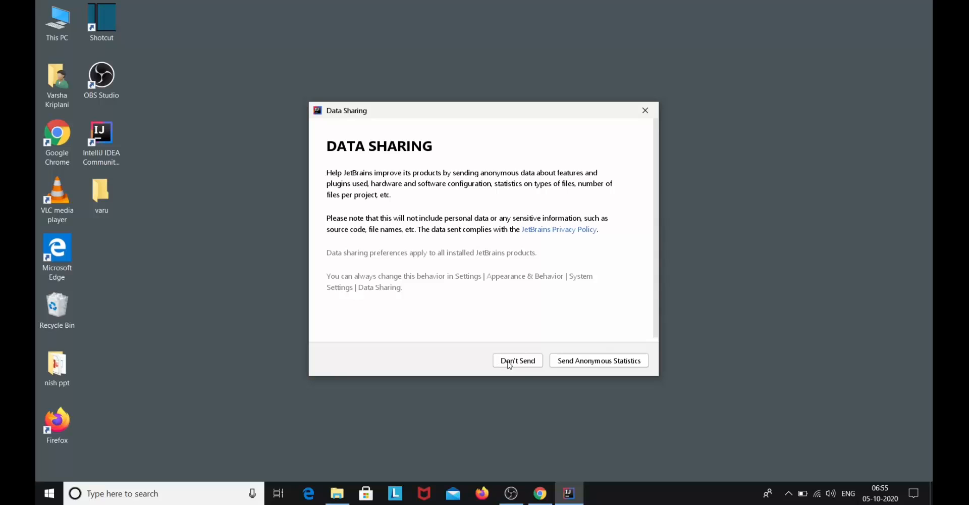
{"action": "left_click", "coordinate": [531, 363]}
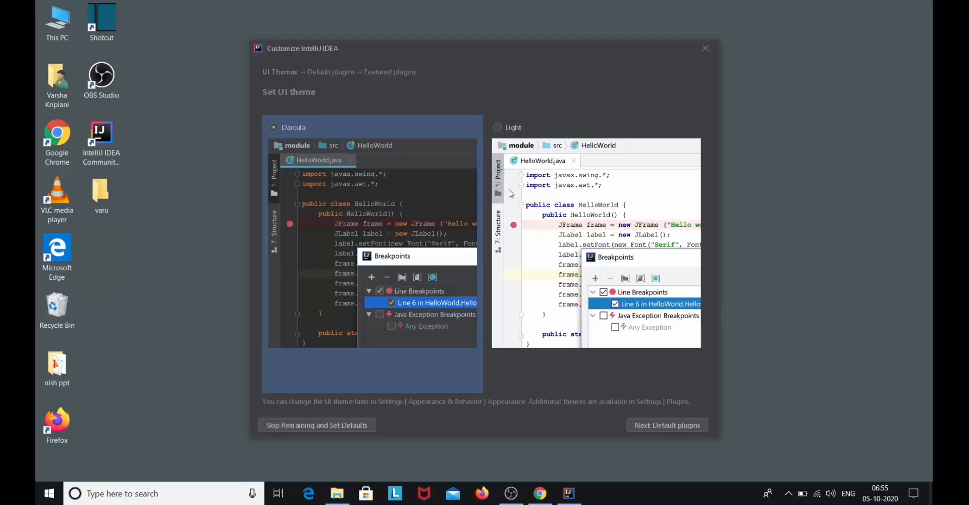
Step: Set the UI theme to Light and finish the initial customization with the default plugins and no featured plugins
{"action": "left_click", "coordinate": [525, 190]}
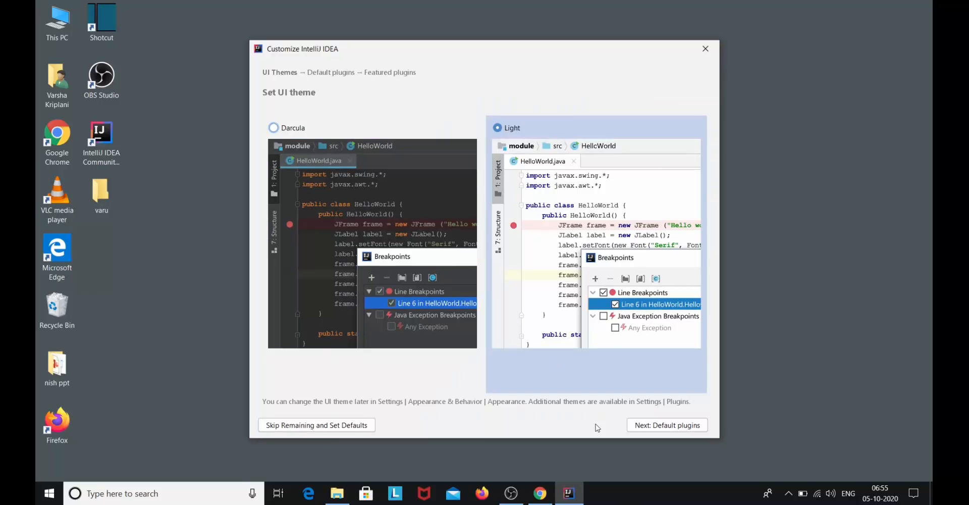
{"action": "left_click", "coordinate": [666, 427]}
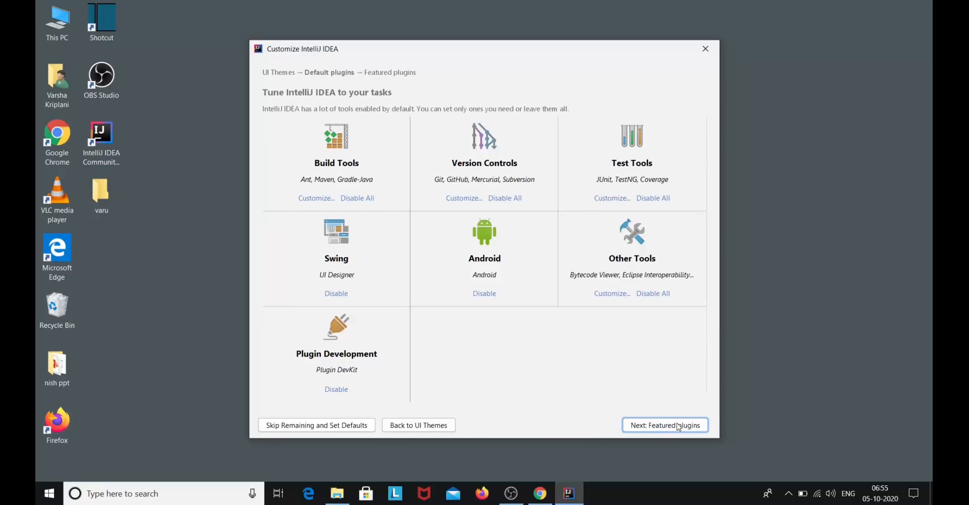
{"action": "left_click", "coordinate": [678, 427]}
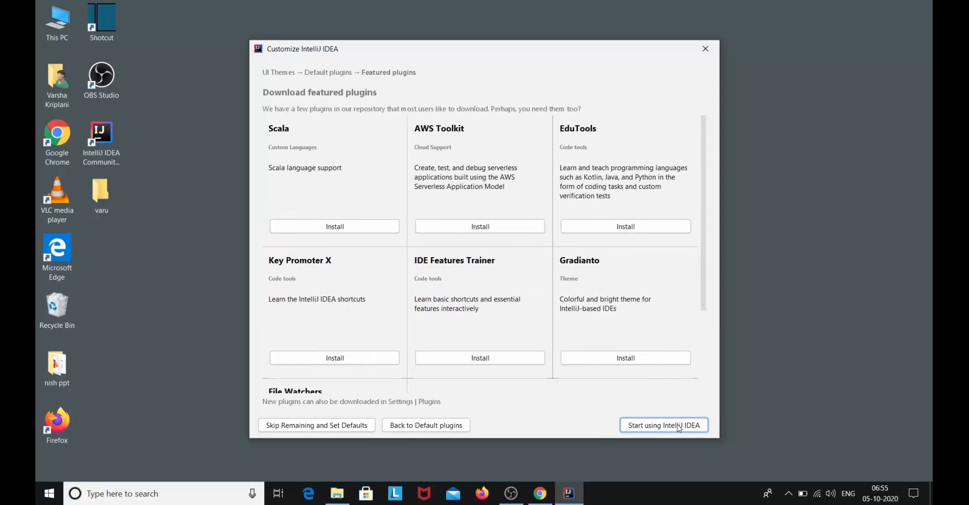
{"action": "left_click", "coordinate": [679, 424]}
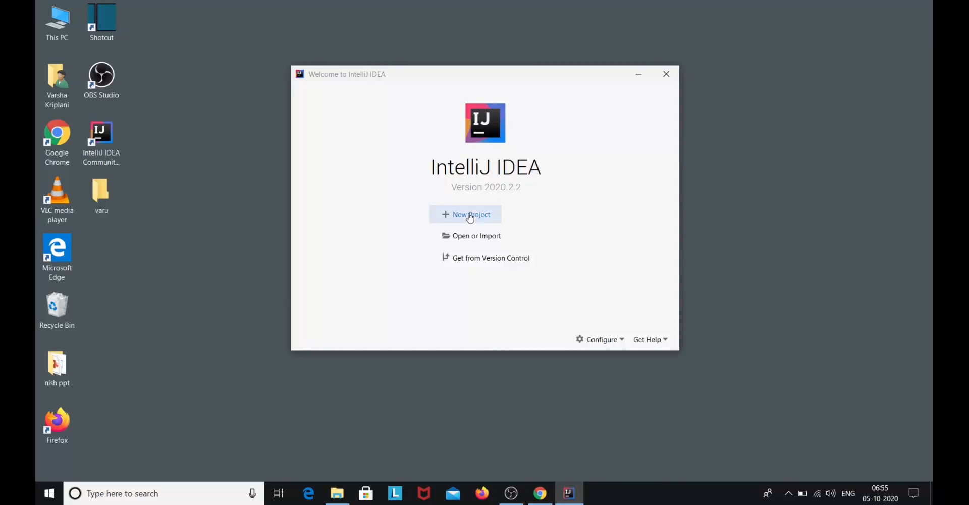
Step: Start a new Java project using project SDK 15 without additional libraries or frameworks
{"action": "left_click", "coordinate": [470, 218]}
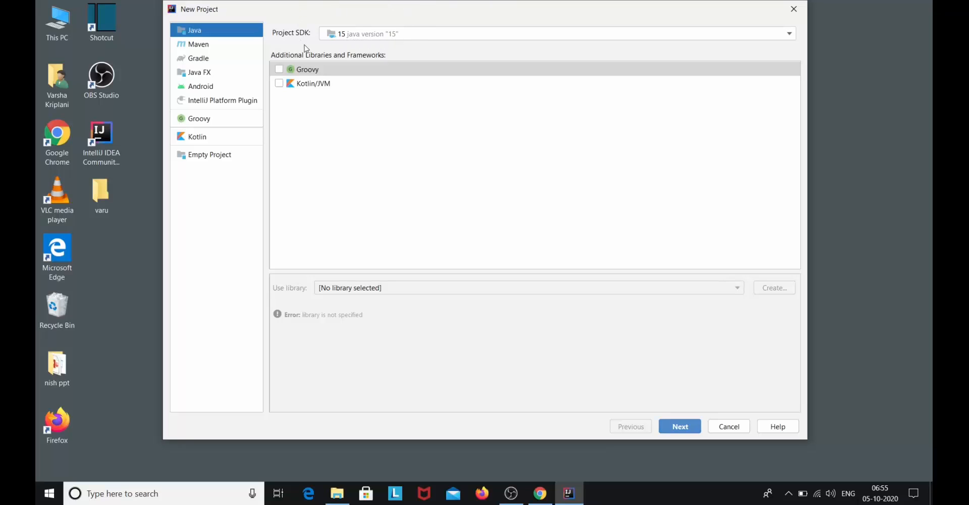
{"action": "left_click", "coordinate": [409, 34]}
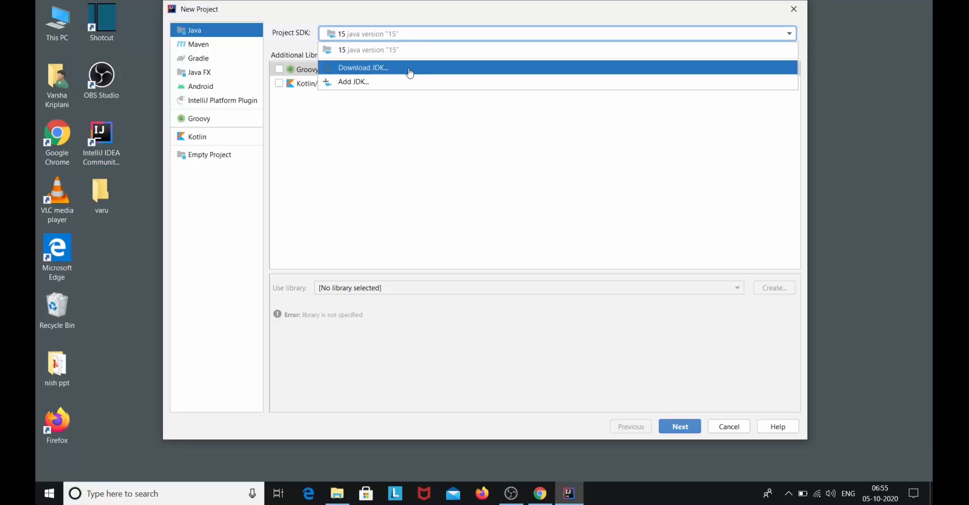
{"action": "left_click", "coordinate": [452, 36]}
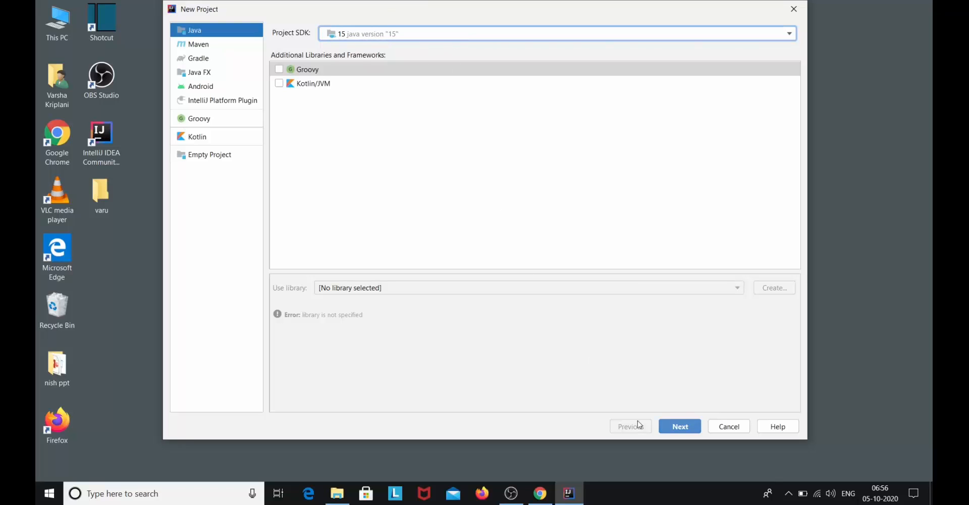
{"action": "left_click", "coordinate": [690, 429]}
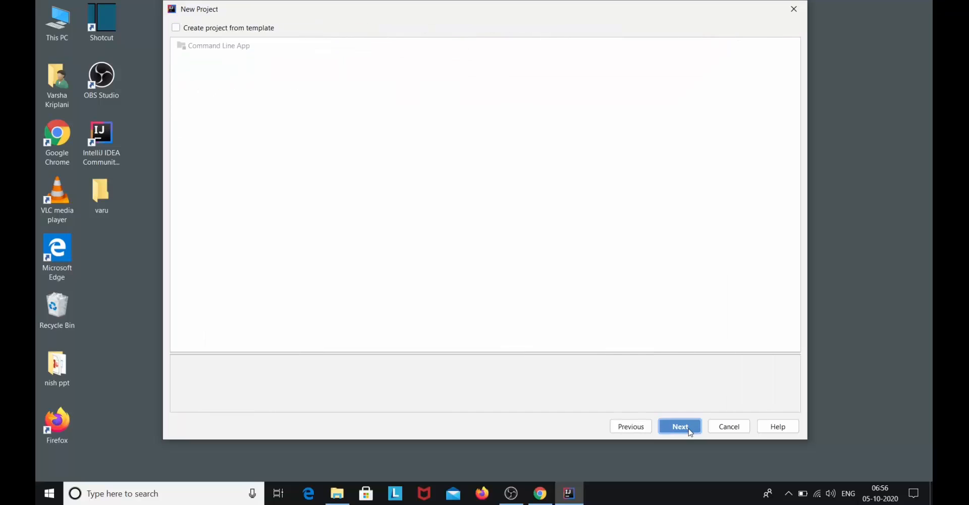
Step: Base the project on the Command Line App template, name it helloworld, and create it
{"action": "left_click", "coordinate": [177, 29]}
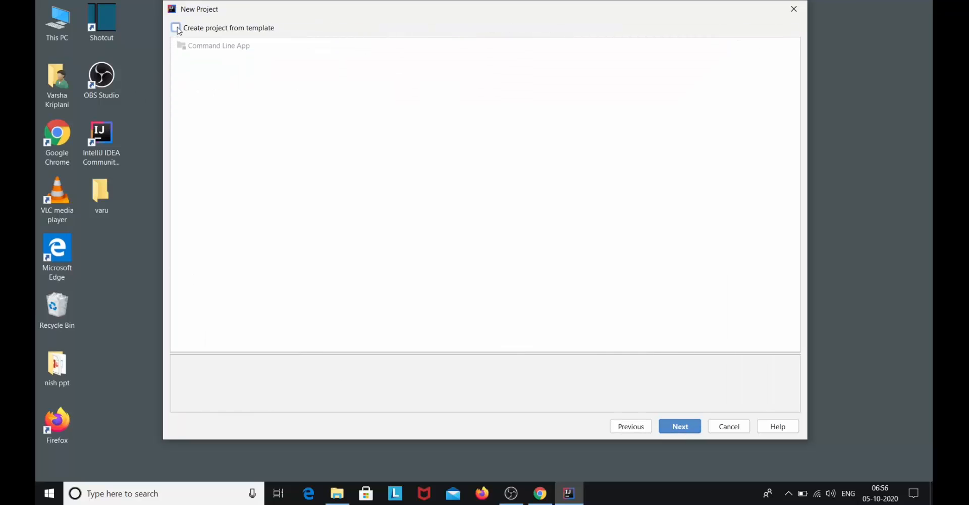
{"action": "left_click", "coordinate": [686, 425]}
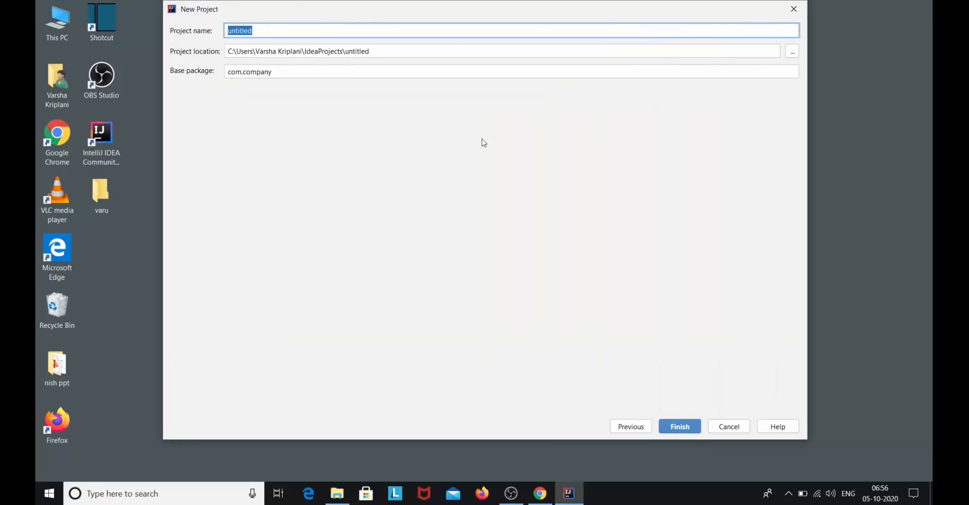
{"action": "key", "text": "BackSpace"}
{"action": "type", "text": "helloworld"}
{"action": "left_click", "coordinate": [690, 429]}
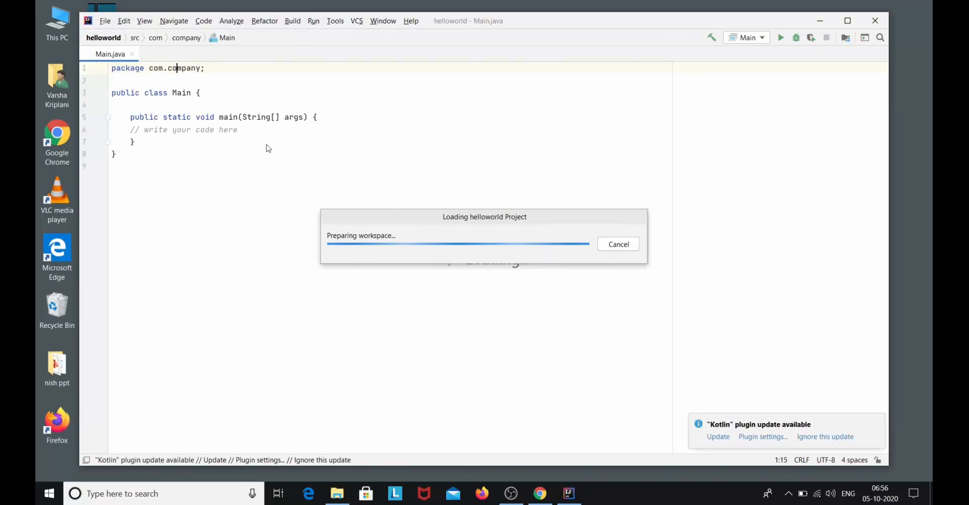
Step: Maximize the project window, replace the comment in the main method with System.out.println("hello world"); and run Main
{"action": "left_click", "coordinate": [847, 21]}
{"action": "left_click", "coordinate": [220, 116]}
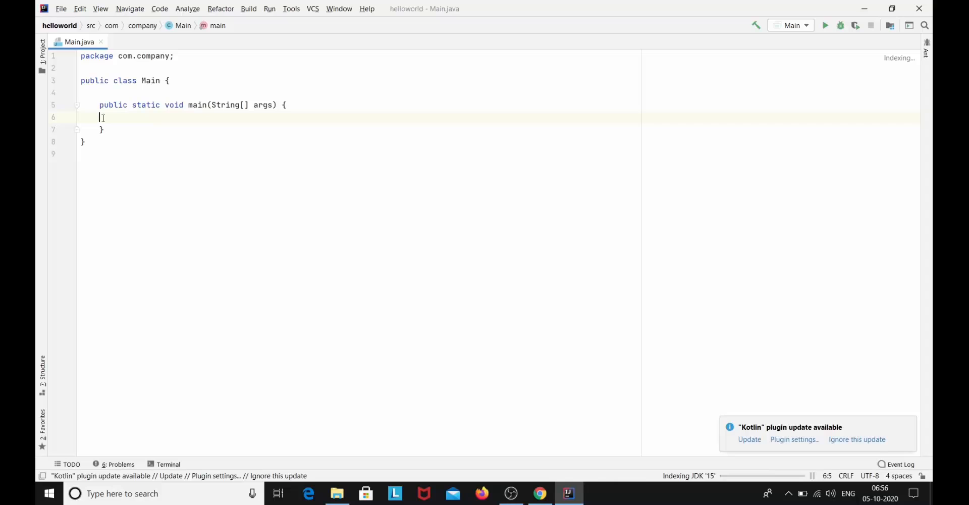
{"action": "type", "text": "sout"}
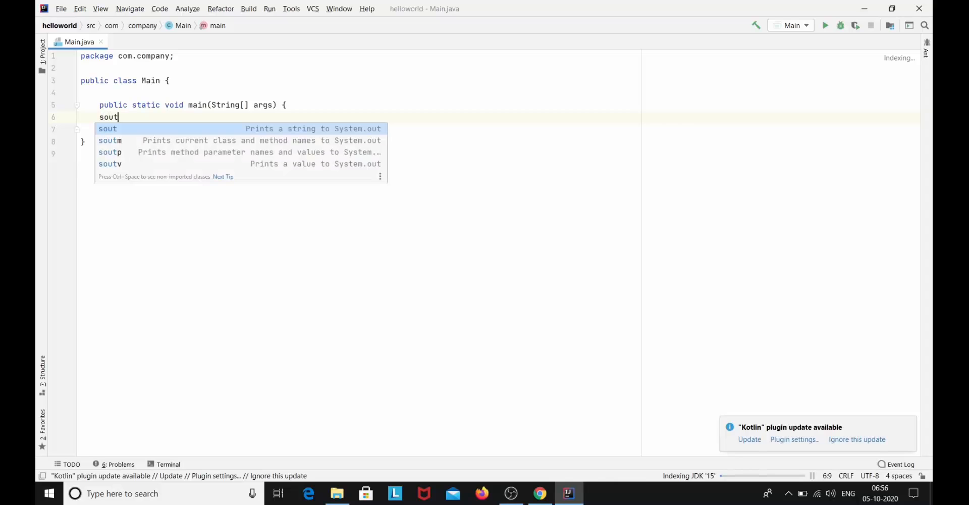
{"action": "key", "text": "Return"}
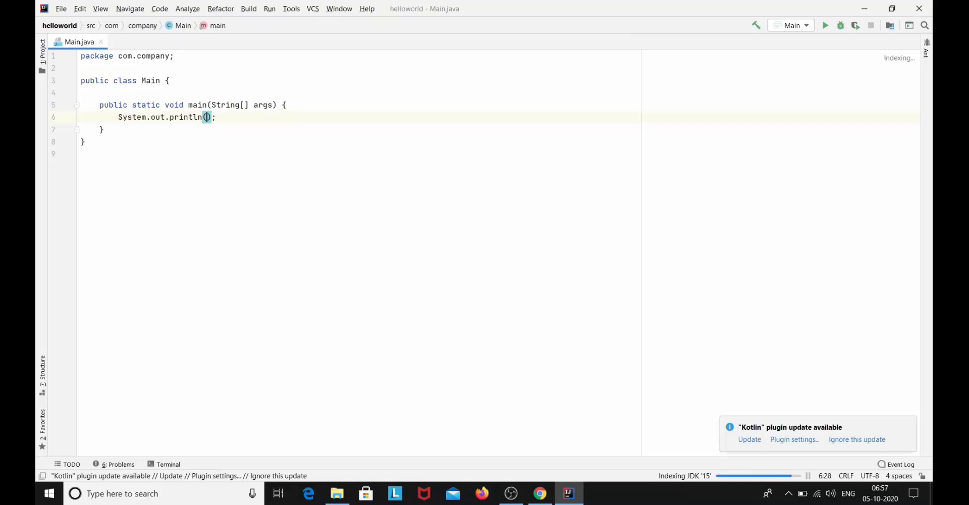
{"action": "type", "text": "\"hel"}
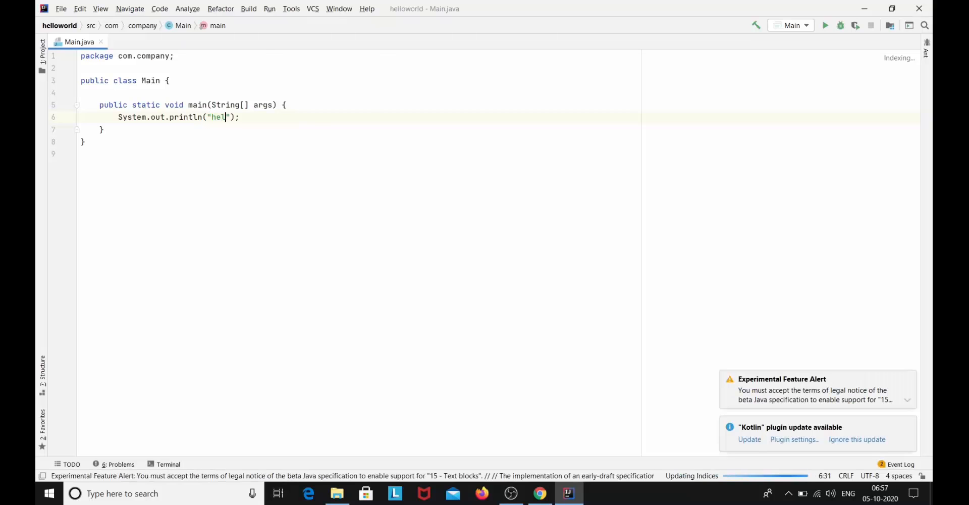
{"action": "type", "text": "lo world"}
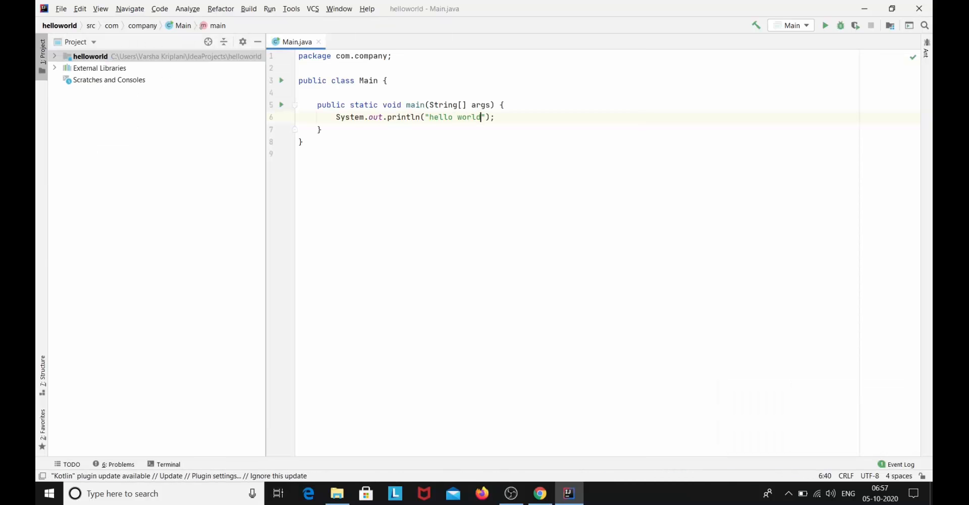
{"action": "key", "text": "End"}
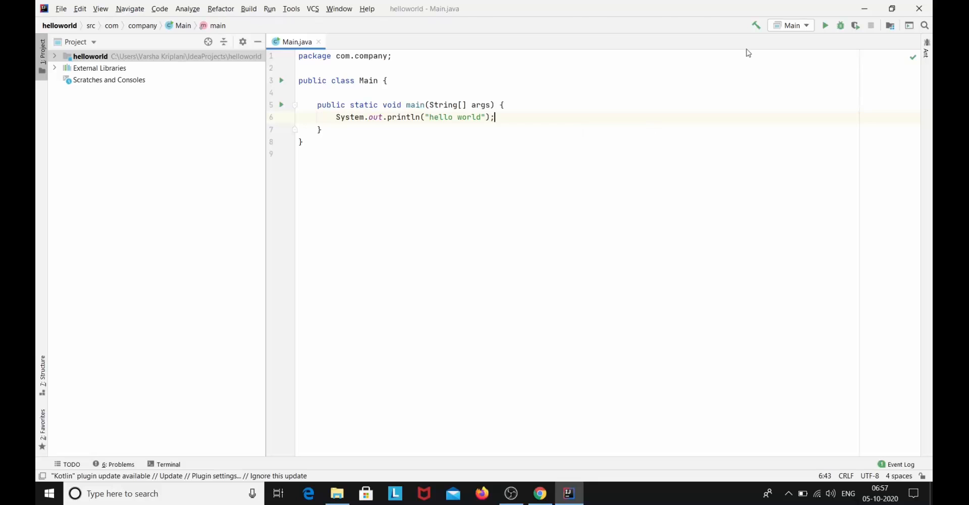
{"action": "left_click", "coordinate": [827, 27]}
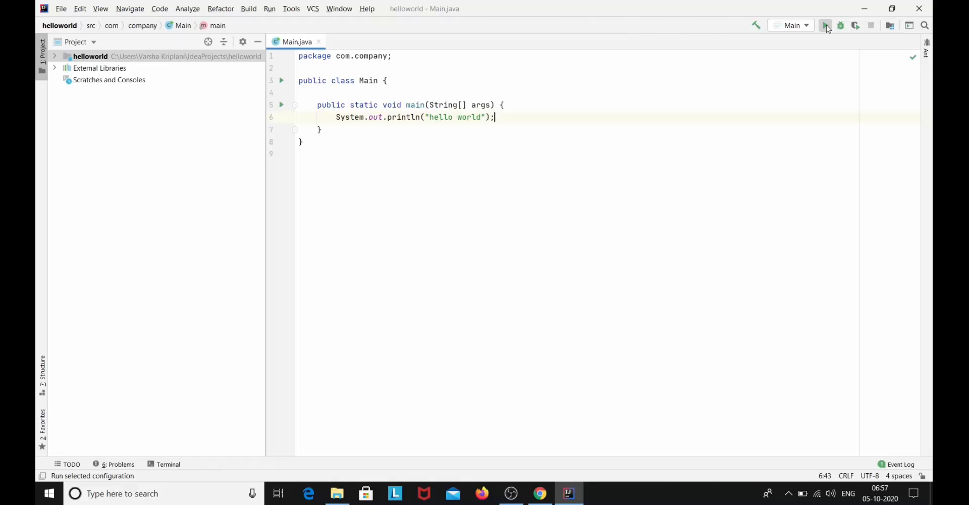